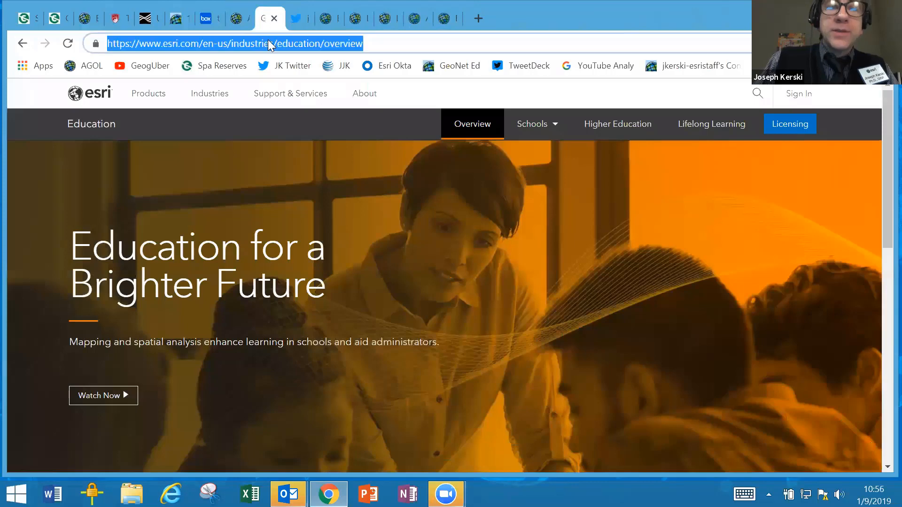
Step: Load storymaps.arcgis.com and view the featured Camera and Locomotive story
{"action": "type", "text": "st"}
{"action": "key", "text": "Return"}
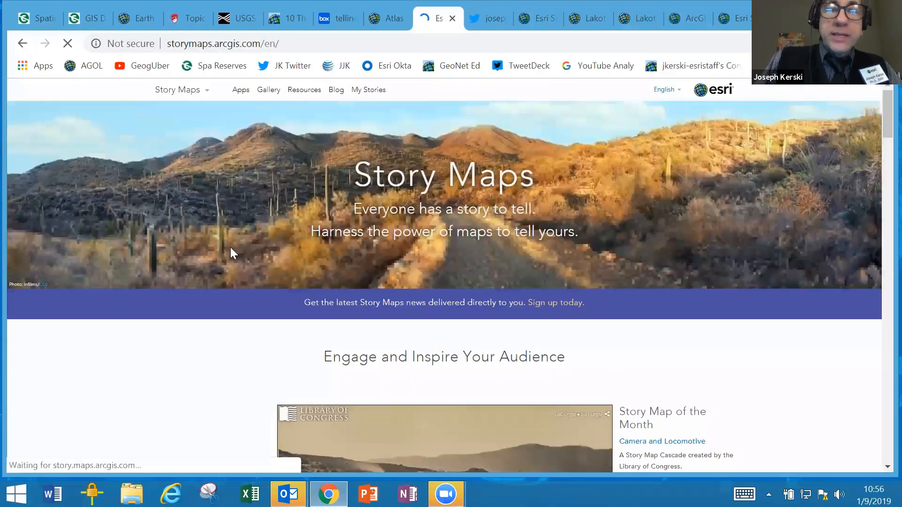
{"action": "scroll", "coordinate": [231, 253], "scroll_direction": "down", "scroll_amount": 4}
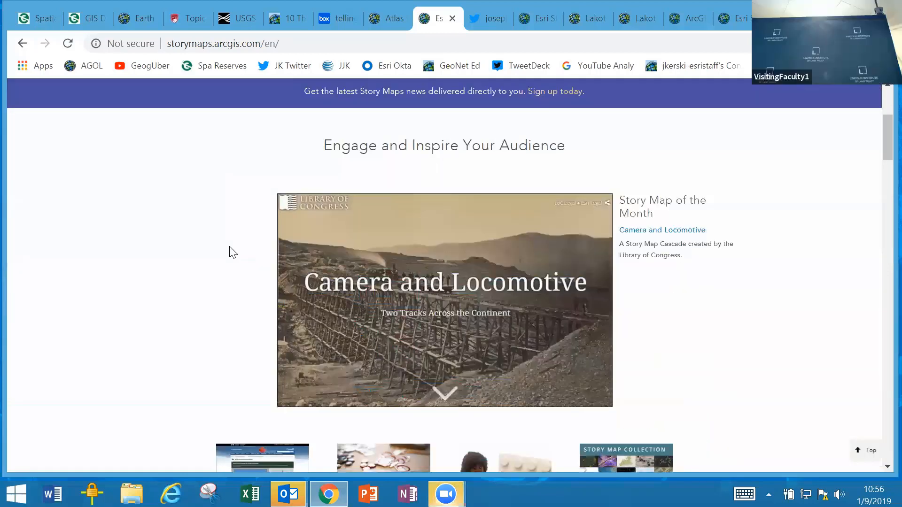
{"action": "scroll", "coordinate": [231, 253], "scroll_direction": "up", "scroll_amount": 4}
Step: Browse the Story Maps Gallery, then go to the App Templates page
{"action": "left_click", "coordinate": [268, 89]}
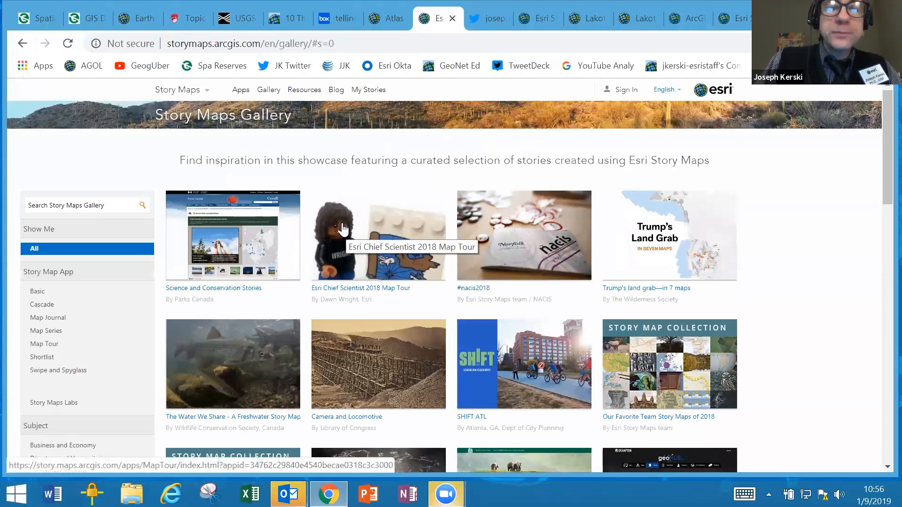
{"action": "left_click", "coordinate": [241, 94]}
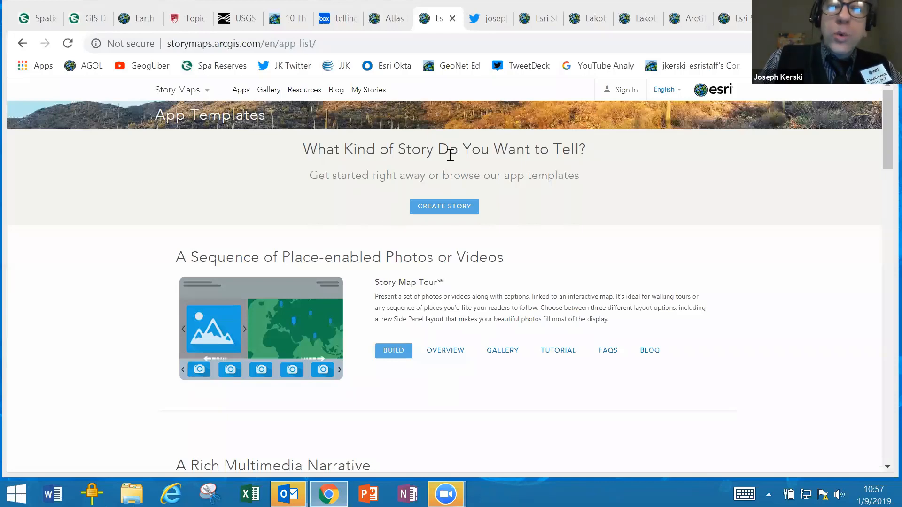
Step: Create a new story and choose the Map Tour template
{"action": "left_click", "coordinate": [443, 206]}
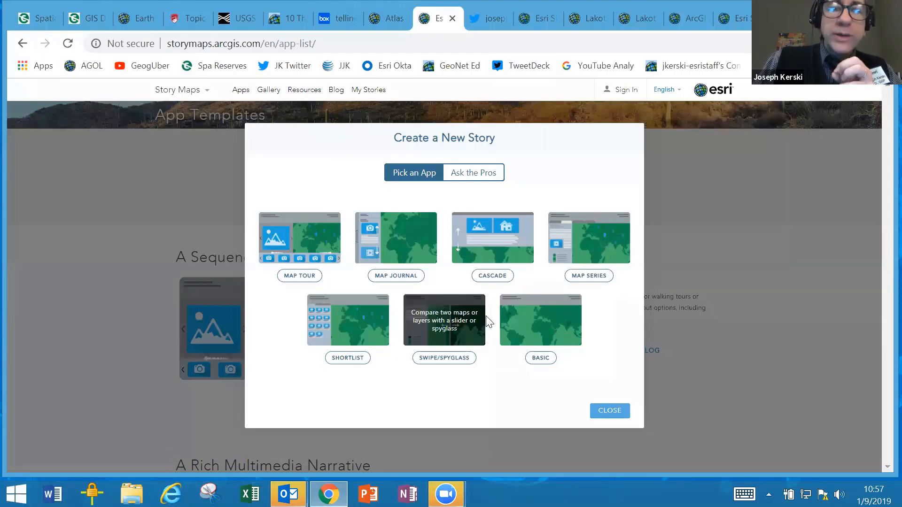
{"action": "left_click", "coordinate": [304, 240]}
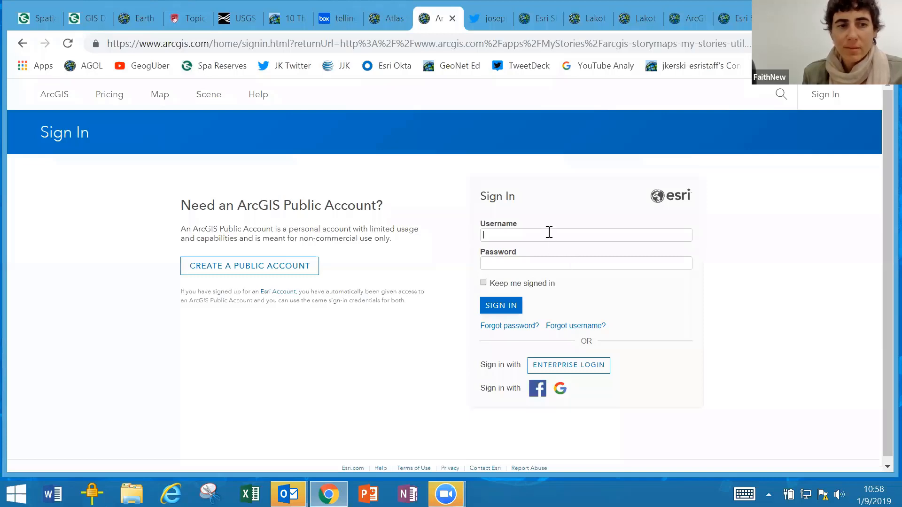
Step: Sign in with the account username and password and continue into the Map Tour Builder
{"action": "type", "text": "jjkerski"}
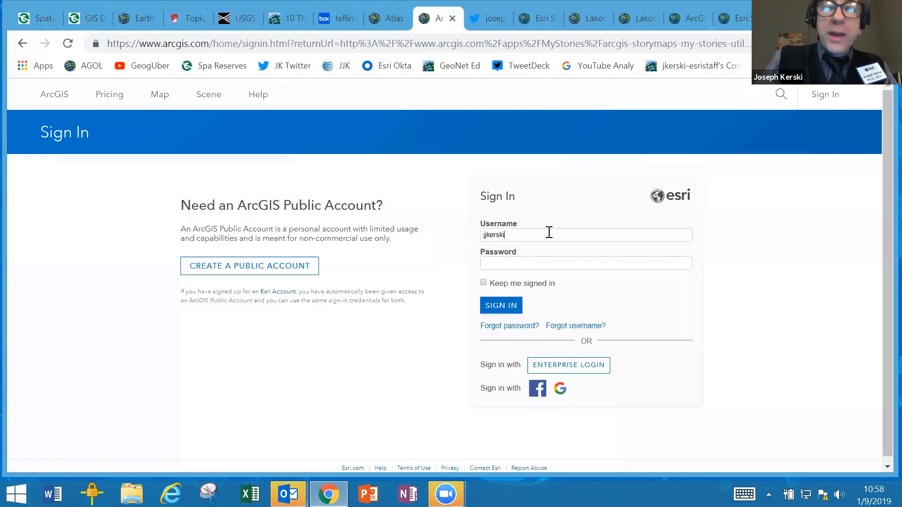
{"action": "type", "text": "******"}
{"action": "key", "text": "Return"}
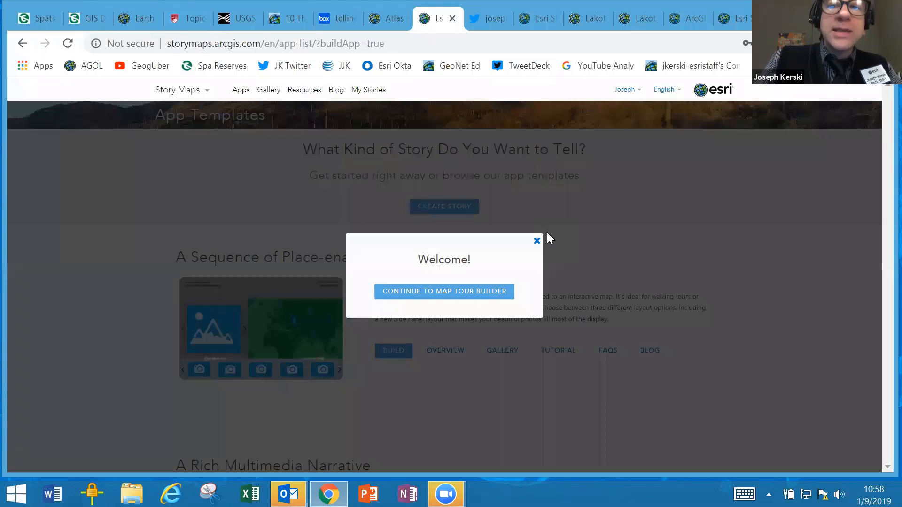
{"action": "left_click", "coordinate": [493, 296]}
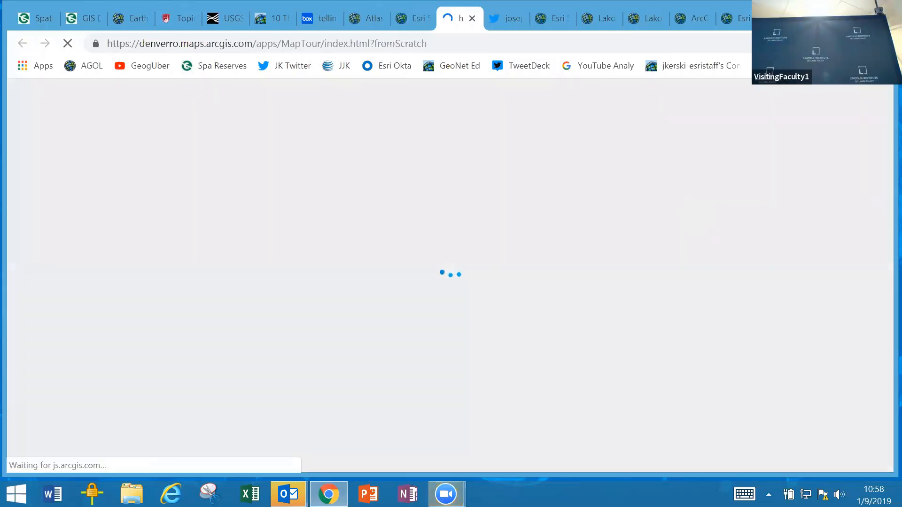
{"action": "key", "text": "ctrl+t"}
Step: Load developers.arcgis.com and scroll through the page's content
{"action": "type", "text": "e"}
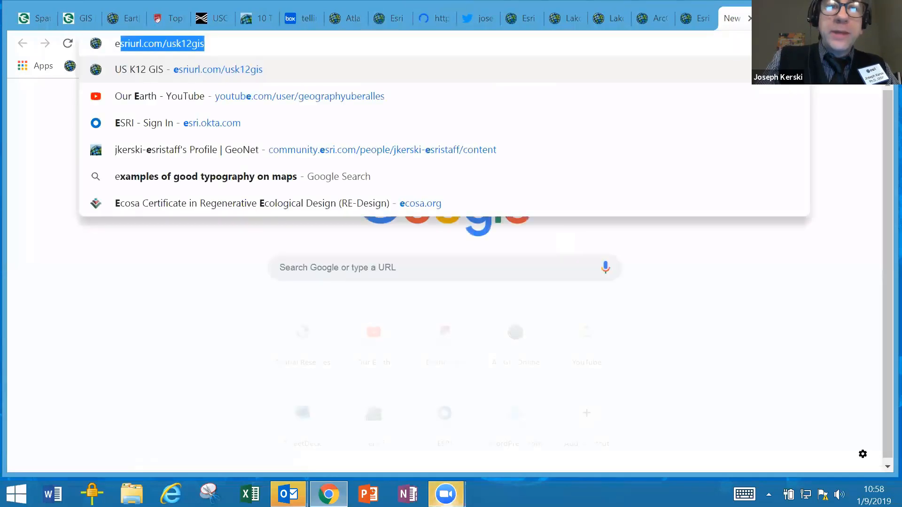
{"action": "key", "text": "BackSpace"}
{"action": "key", "text": "BackSpace"}
{"action": "type", "text": "deve"}
{"action": "key", "text": "Return"}
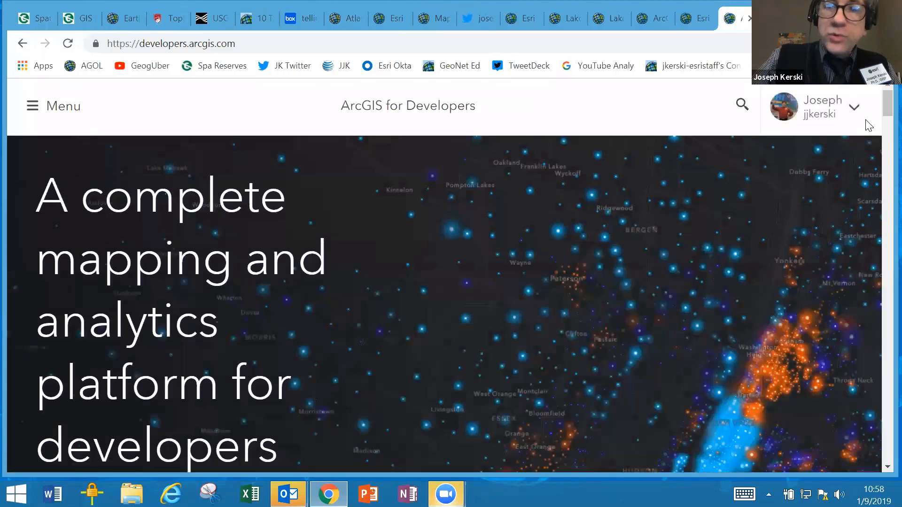
{"action": "key", "text": "End"}
{"action": "scroll", "coordinate": [604, 238], "scroll_direction": "up", "scroll_amount": 5}
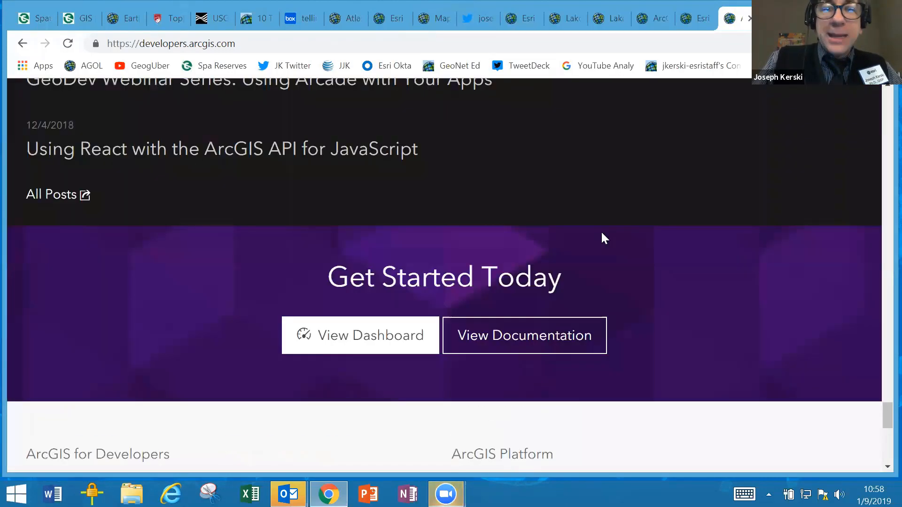
{"action": "scroll", "coordinate": [584, 240], "scroll_direction": "up", "scroll_amount": 1}
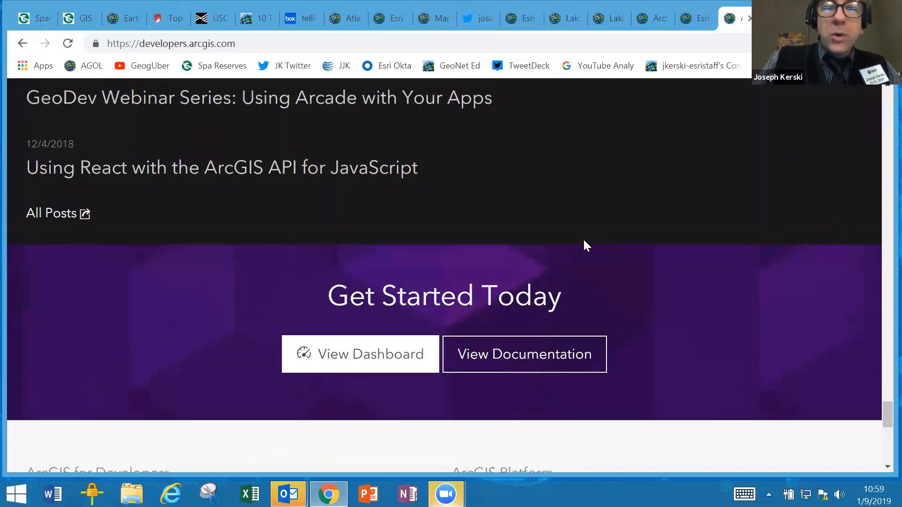
{"action": "scroll", "coordinate": [584, 240], "scroll_direction": "up", "scroll_amount": 15}
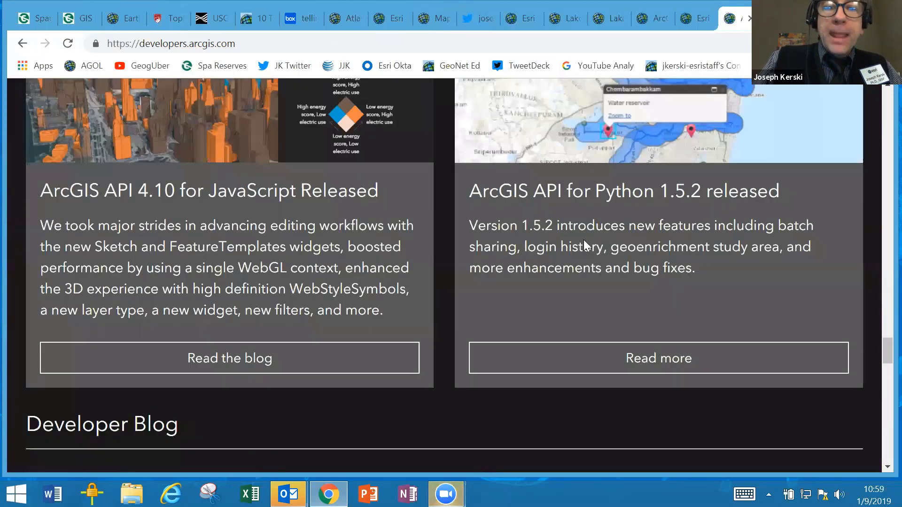
{"action": "scroll", "coordinate": [584, 240], "scroll_direction": "down", "scroll_amount": 15}
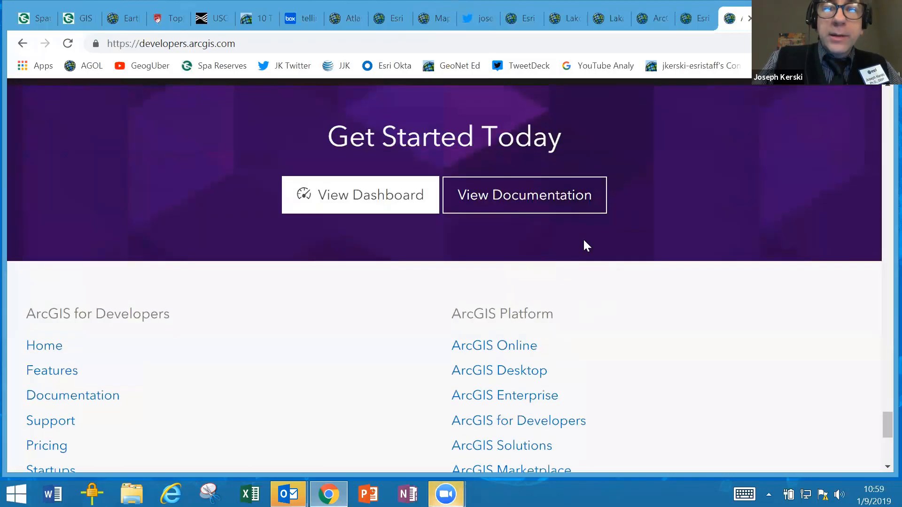
{"action": "scroll", "coordinate": [585, 245], "scroll_direction": "down", "scroll_amount": 6}
{"action": "scroll", "coordinate": [585, 244], "scroll_direction": "up", "scroll_amount": 10}
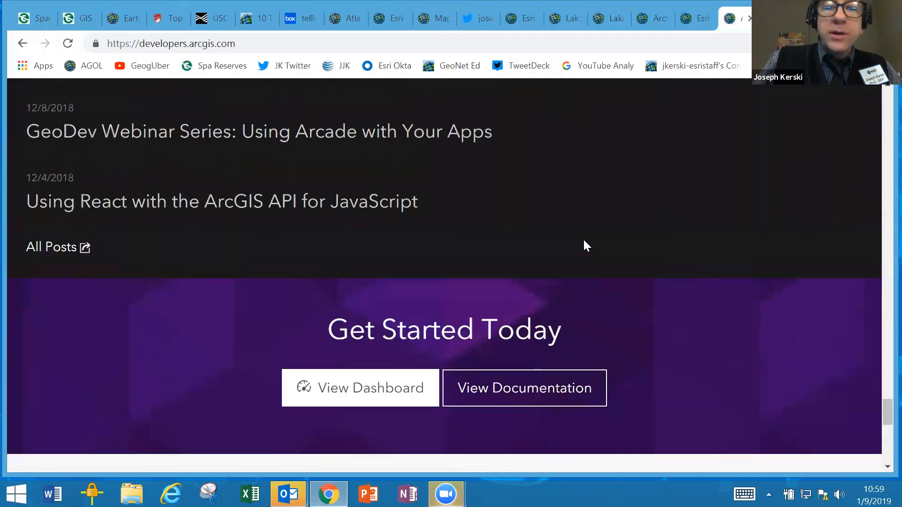
{"action": "scroll", "coordinate": [584, 242], "scroll_direction": "up", "scroll_amount": 20}
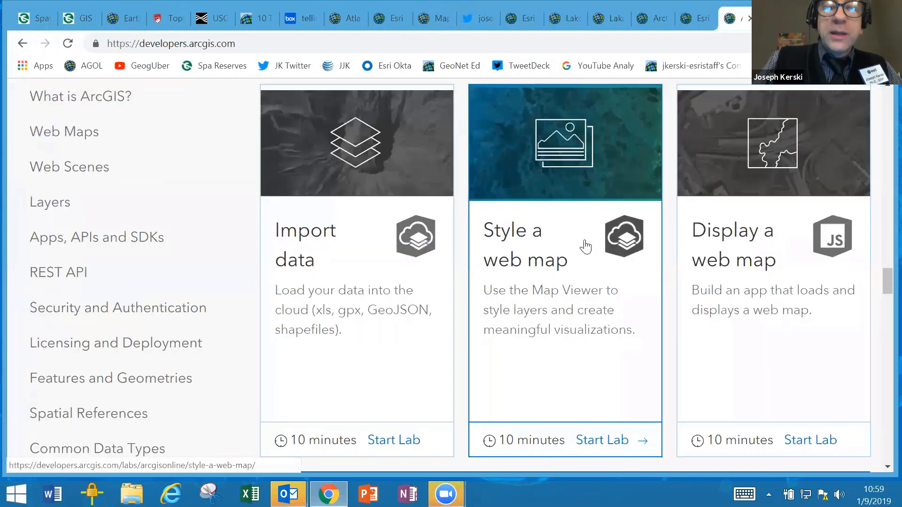
{"action": "scroll", "coordinate": [584, 244], "scroll_direction": "up", "scroll_amount": 10}
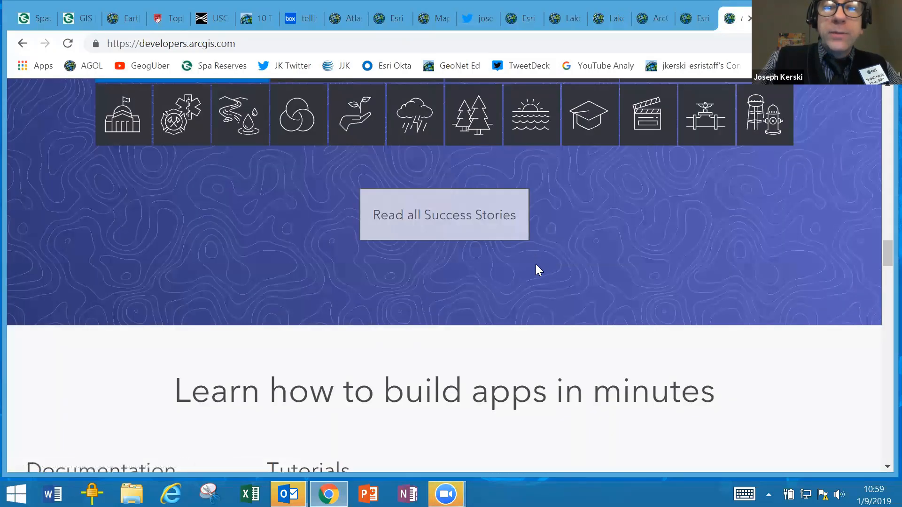
{"action": "scroll", "coordinate": [538, 268], "scroll_direction": "down", "scroll_amount": 3}
{"action": "scroll", "coordinate": [538, 269], "scroll_direction": "up", "scroll_amount": 6}
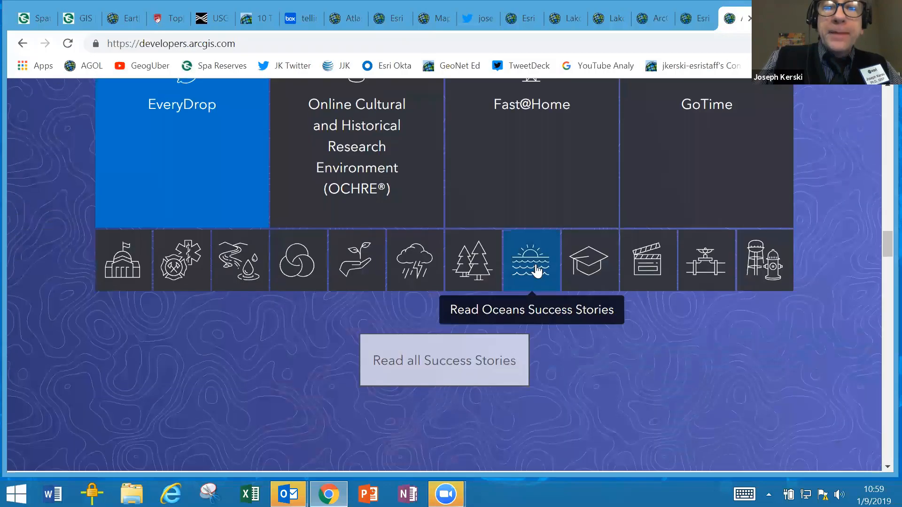
{"action": "scroll", "coordinate": [537, 270], "scroll_direction": "up", "scroll_amount": 10}
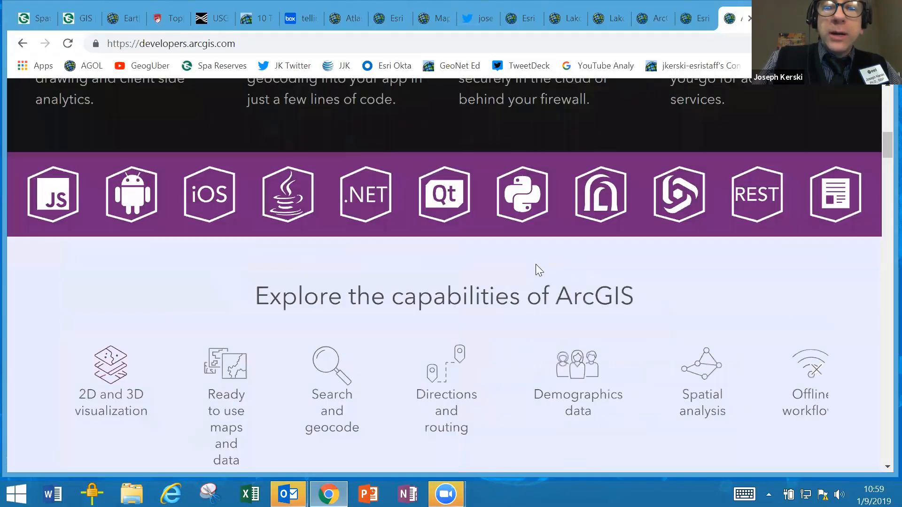
{"action": "scroll", "coordinate": [536, 268], "scroll_direction": "up", "scroll_amount": 6}
Step: Find 'sign' on the page and go to the developer dashboard
{"action": "key", "text": "ctrl+f"}
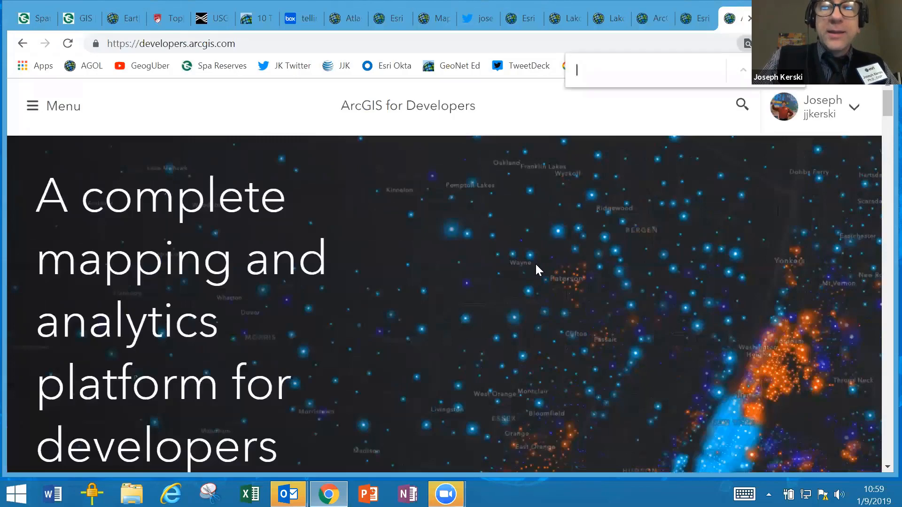
{"action": "type", "text": "sign"}
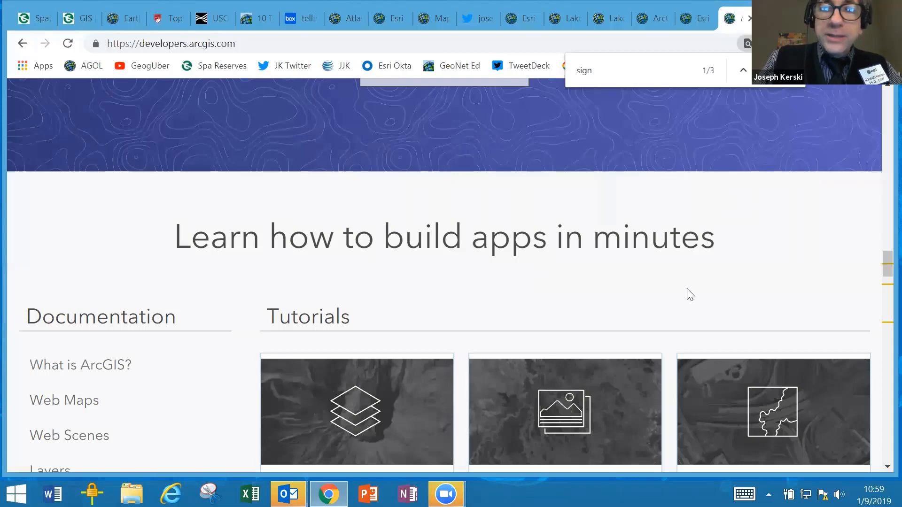
{"action": "scroll", "coordinate": [709, 288], "scroll_direction": "down", "scroll_amount": 1}
{"action": "scroll", "coordinate": [710, 295], "scroll_direction": "down", "scroll_amount": 6}
{"action": "scroll", "coordinate": [716, 288], "scroll_direction": "down", "scroll_amount": 10}
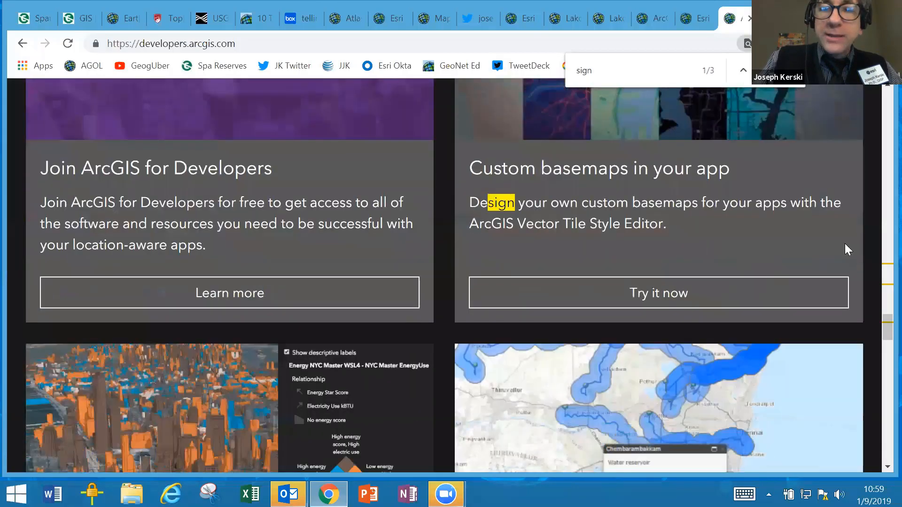
{"action": "left_click_drag", "start_coordinate": [880, 347], "coordinate": [881, 425]}
{"action": "scroll", "coordinate": [664, 383], "scroll_direction": "down", "scroll_amount": 1}
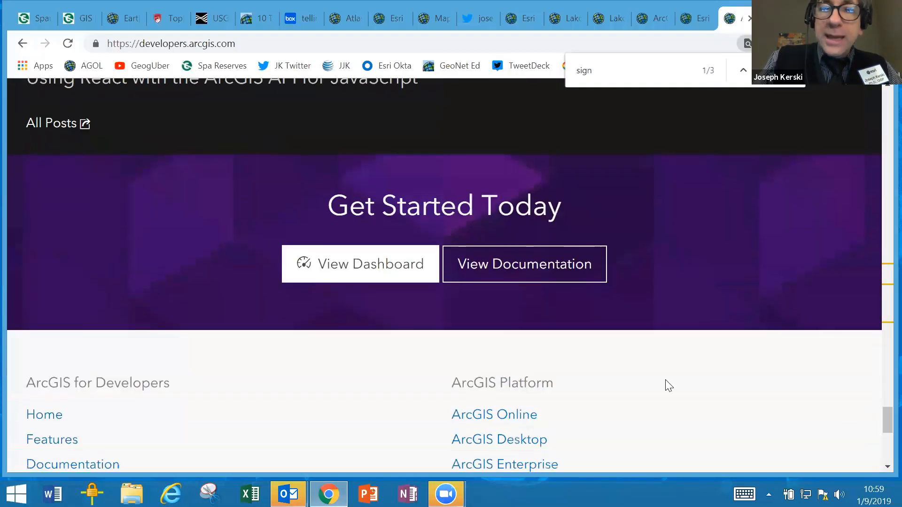
{"action": "left_click", "coordinate": [394, 268]}
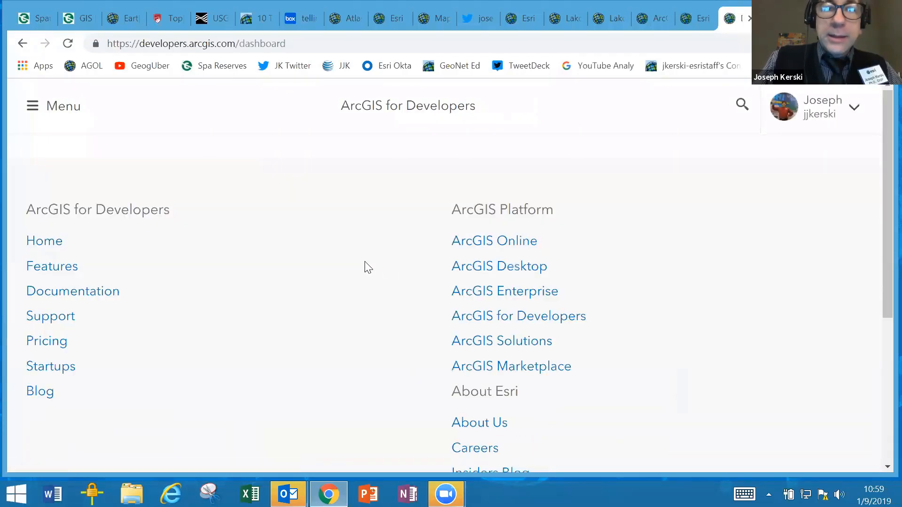
Step: Review the dashboard's subscription and organization details, then close the dashboard tab
{"action": "scroll", "coordinate": [287, 306], "scroll_direction": "down", "scroll_amount": 2}
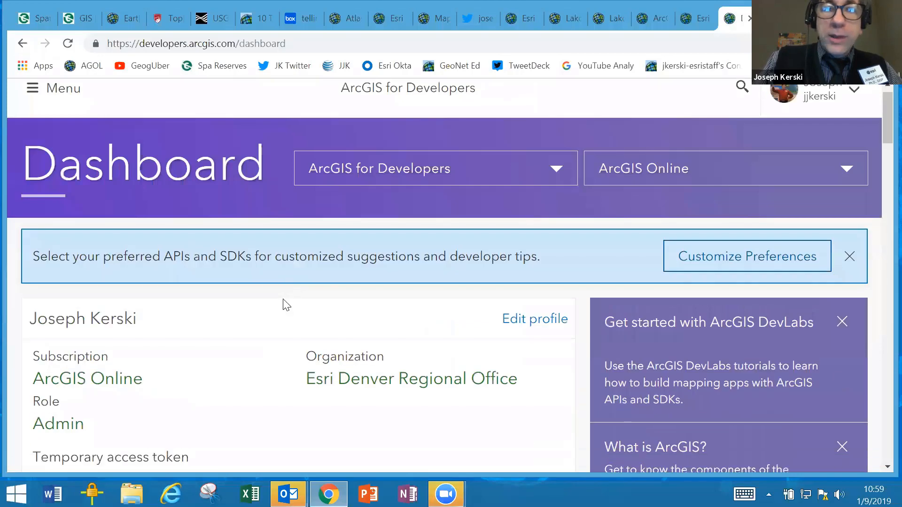
{"action": "scroll", "coordinate": [287, 306], "scroll_direction": "up", "scroll_amount": 1}
{"action": "scroll", "coordinate": [287, 306], "scroll_direction": "down", "scroll_amount": 1}
{"action": "scroll", "coordinate": [287, 305], "scroll_direction": "up", "scroll_amount": 1}
{"action": "scroll", "coordinate": [261, 305], "scroll_direction": "up", "scroll_amount": 2}
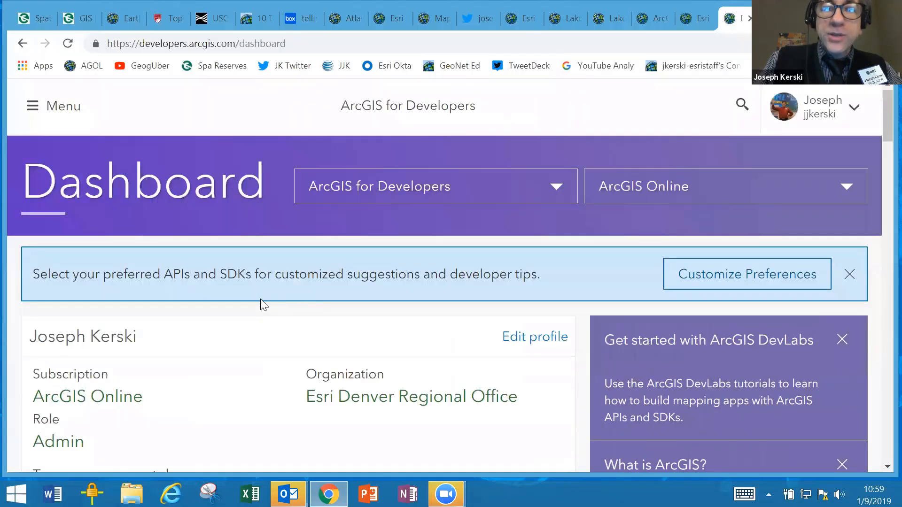
{"action": "scroll", "coordinate": [257, 306], "scroll_direction": "down", "scroll_amount": 3}
{"action": "scroll", "coordinate": [258, 306], "scroll_direction": "up", "scroll_amount": 3}
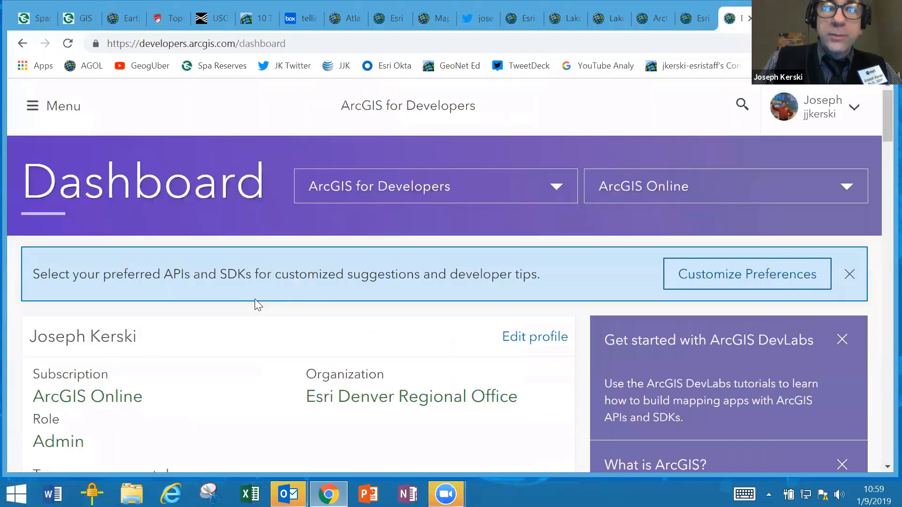
{"action": "left_click", "coordinate": [749, 18]}
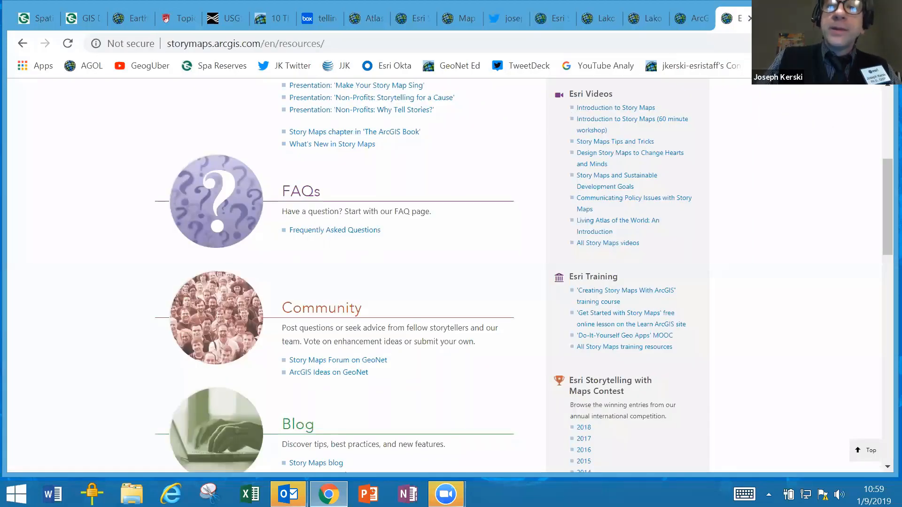
Step: Open developers.arcgis.com in a new browser tab
{"action": "key", "text": "ctrl+t"}
{"action": "type", "text": "developers.arcgis.com"}
{"action": "key", "text": "Return"}
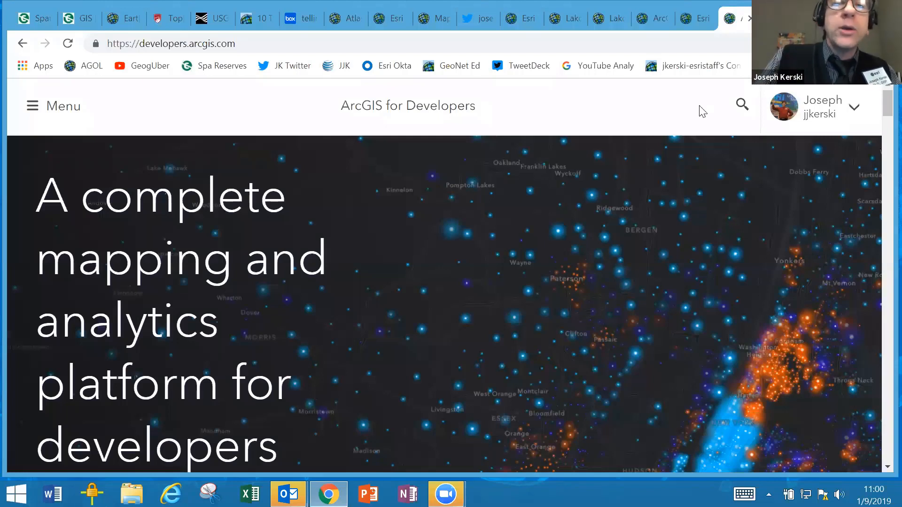
Step: Check the Story Map Tour activity PDF and close both ArcGIS for Developers tabs
{"action": "left_click", "coordinate": [299, 17]}
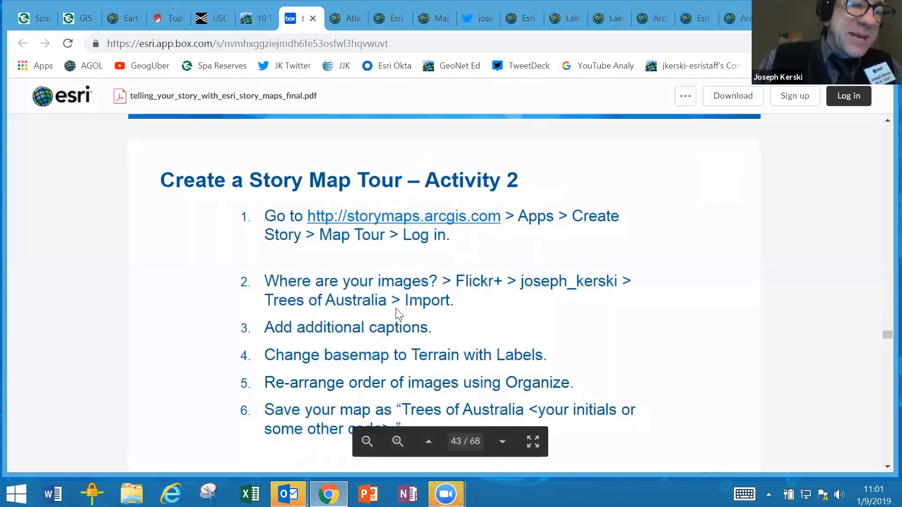
{"action": "left_click", "coordinate": [739, 21]}
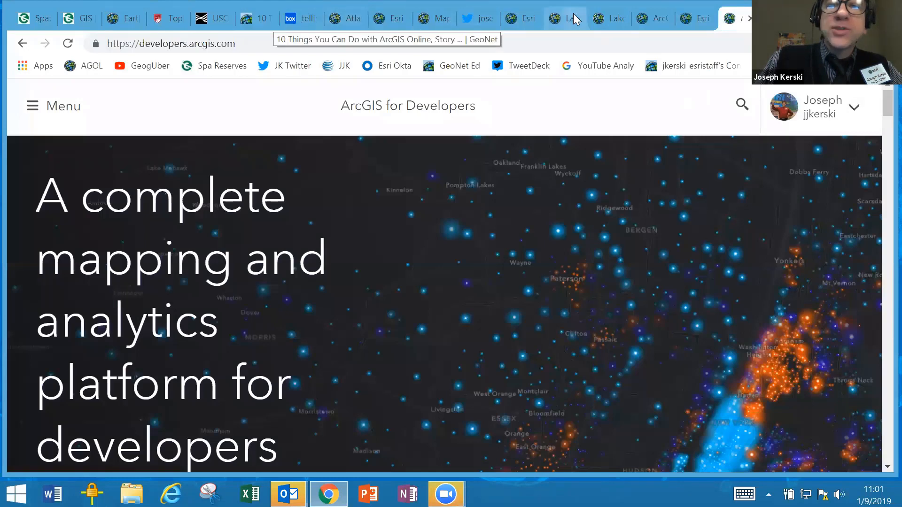
{"action": "left_click", "coordinate": [750, 19]}
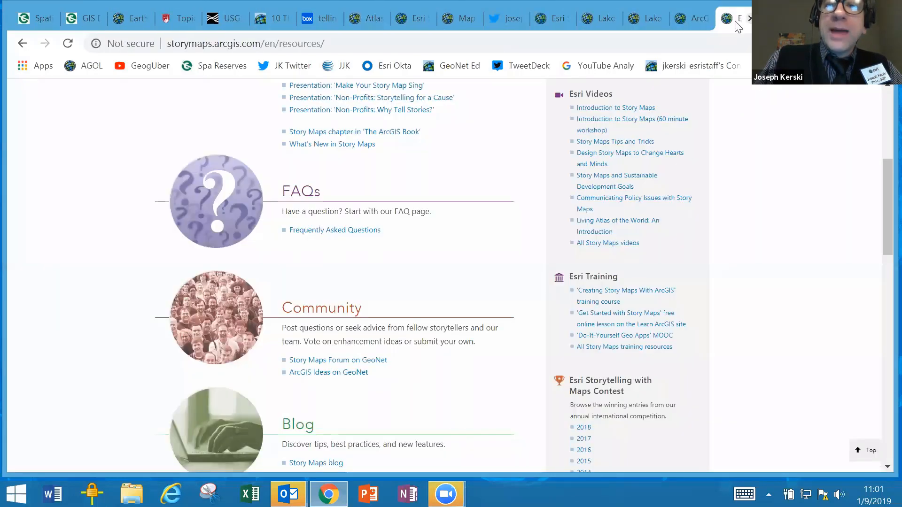
{"action": "left_click", "coordinate": [692, 16]}
{"action": "left_click", "coordinate": [705, 19]}
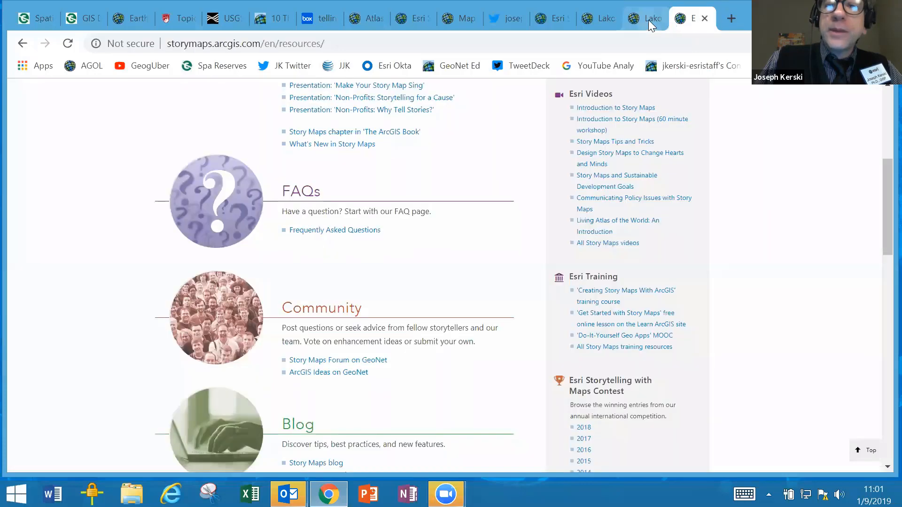
Step: Close the Lakota story, Lakota item and Story Maps Gallery tabs, returning to the Map Tour Builder
{"action": "left_click", "coordinate": [648, 19]}
{"action": "left_click", "coordinate": [658, 18]}
{"action": "left_click", "coordinate": [603, 20]}
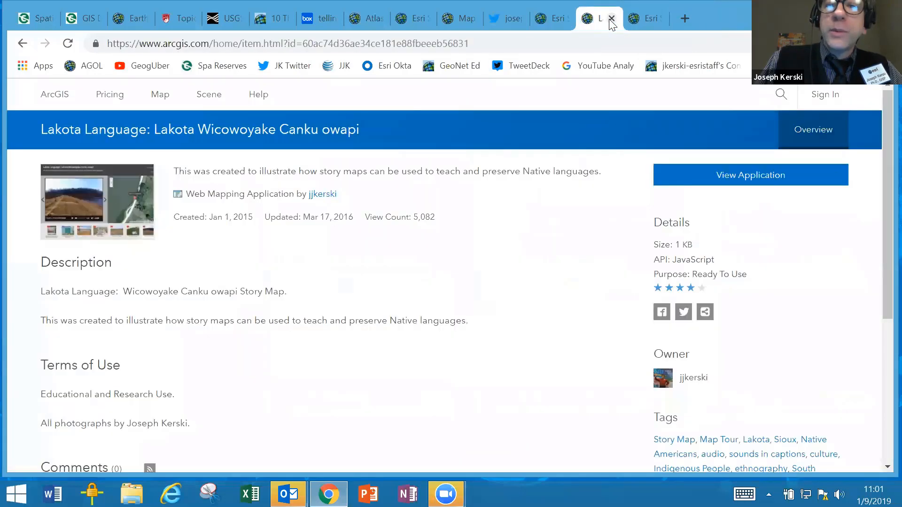
{"action": "left_click", "coordinate": [612, 19]}
{"action": "left_click", "coordinate": [554, 17]}
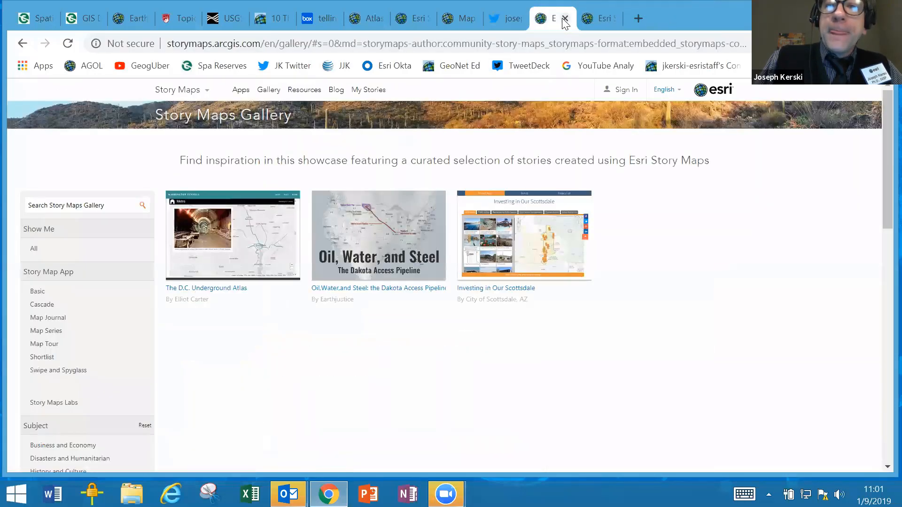
{"action": "left_click", "coordinate": [564, 19]}
{"action": "left_click", "coordinate": [464, 20]}
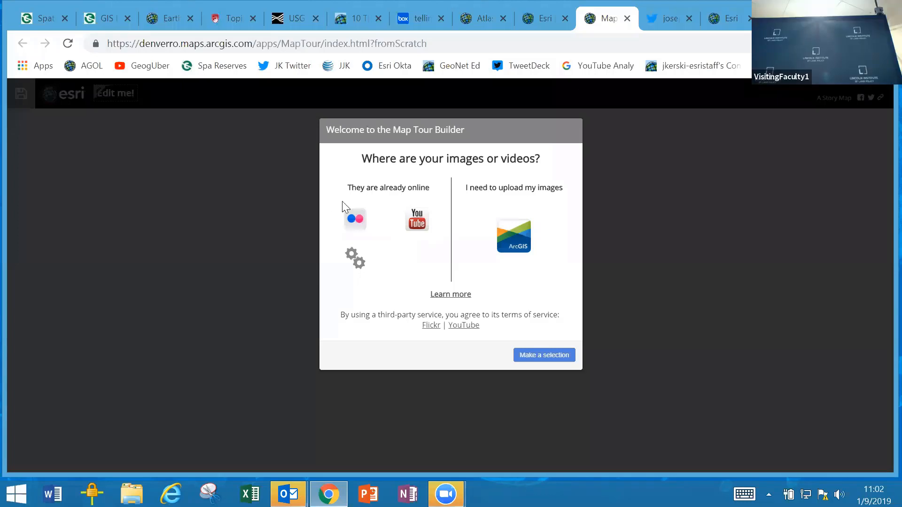
Step: Look up the Flickr account's user name and import its 'Trees of Australia' album of 5 photos
{"action": "left_click", "coordinate": [353, 217]}
{"action": "left_click", "coordinate": [363, 196]}
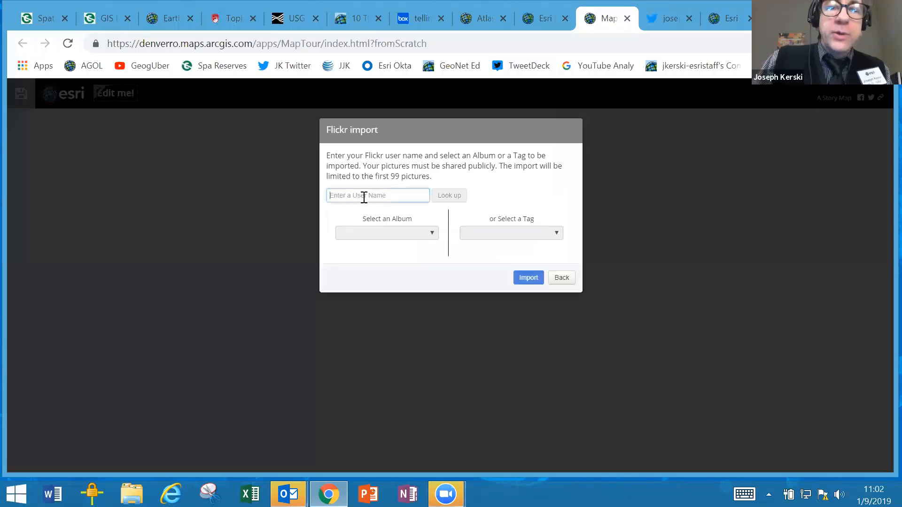
{"action": "type", "text": "joseph"}
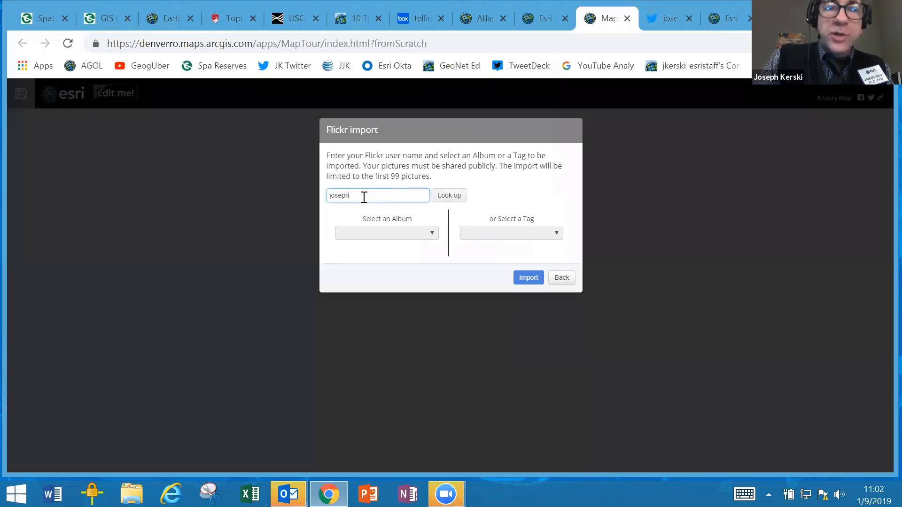
{"action": "type", "text": "_kerski"}
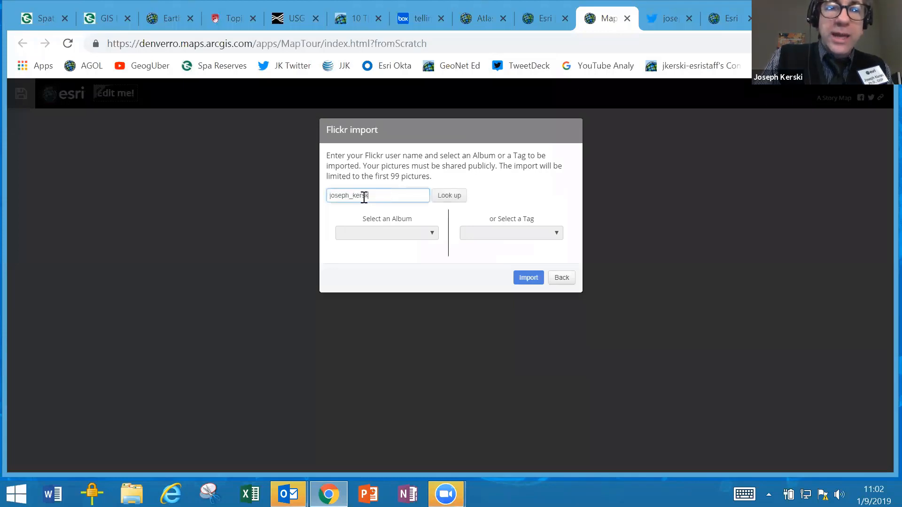
{"action": "left_click", "coordinate": [454, 196]}
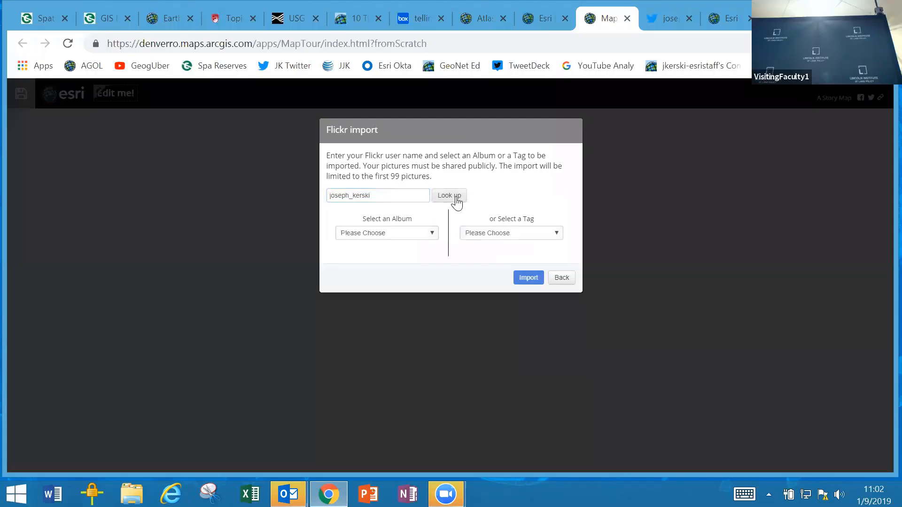
{"action": "left_click", "coordinate": [432, 234]}
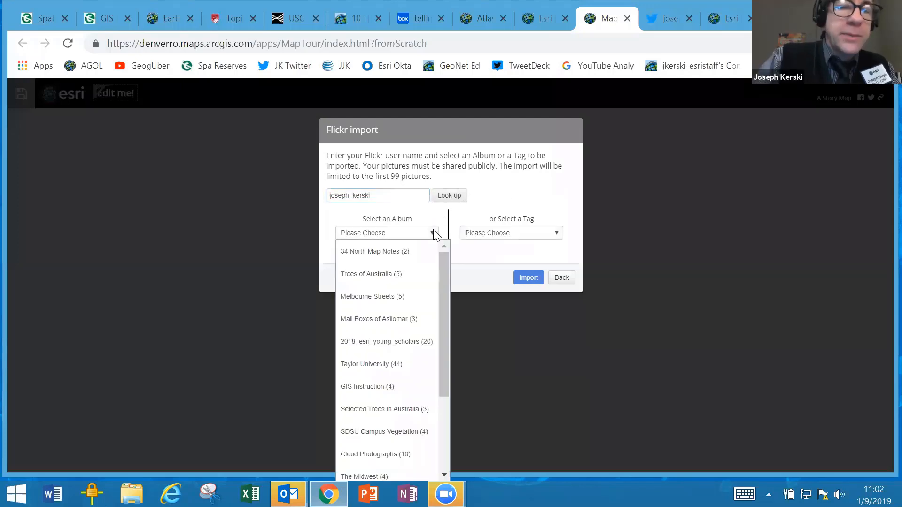
{"action": "left_click", "coordinate": [398, 275]}
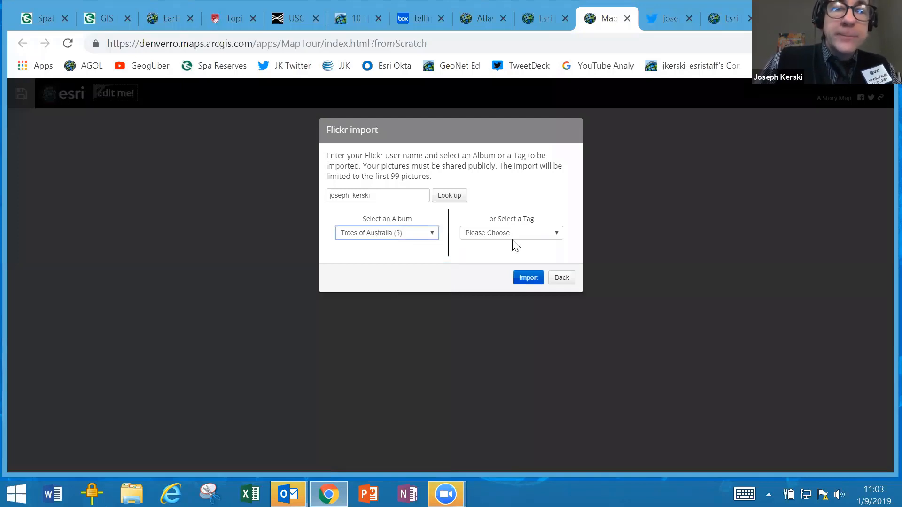
{"action": "left_click", "coordinate": [536, 277]}
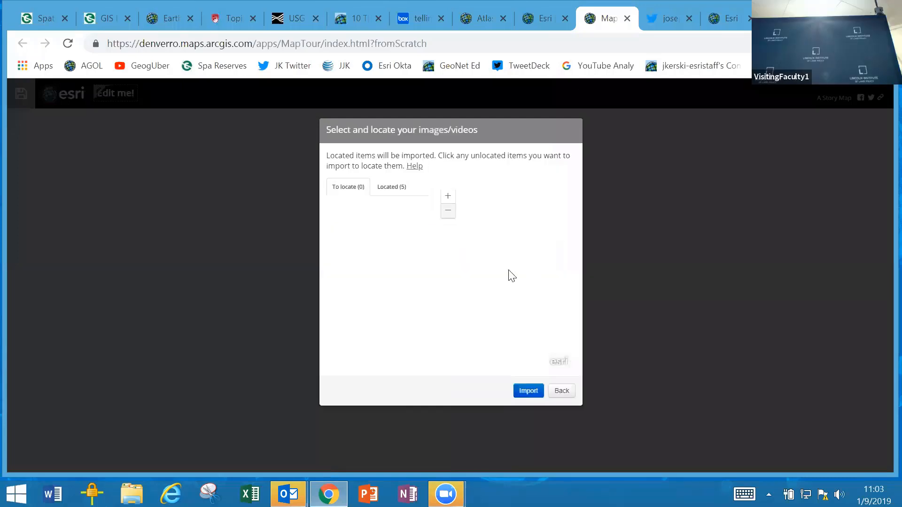
Step: Pan the map to confirm all five photo points across Australia, then import them
{"action": "scroll", "coordinate": [531, 275], "scroll_direction": "up", "scroll_amount": 1}
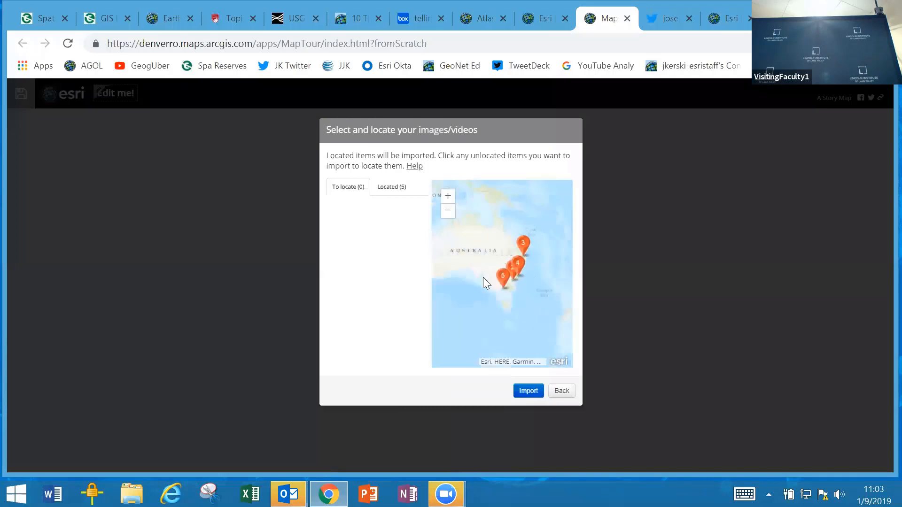
{"action": "left_click_drag", "start_coordinate": [483, 278], "coordinate": [507, 286]}
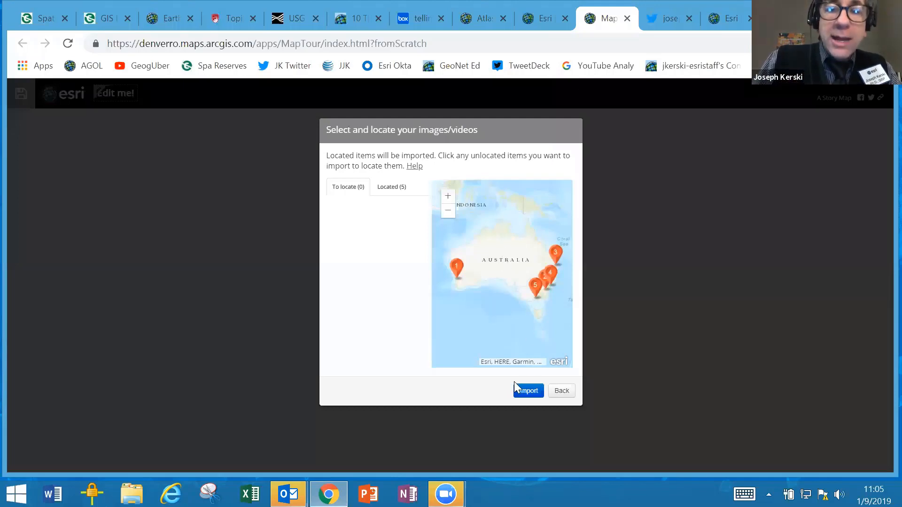
{"action": "left_click", "coordinate": [522, 391]}
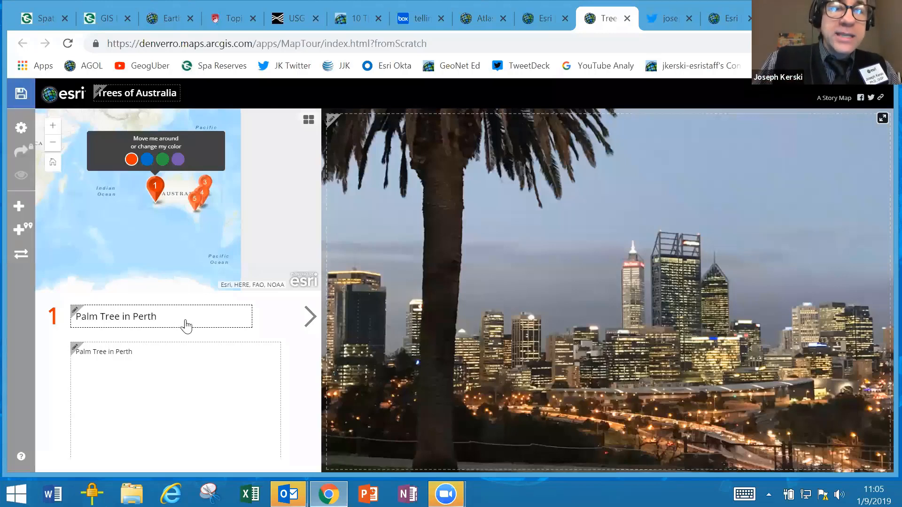
Step: Caption the Perth palm stop 'This palm tree was in Kings Park.' and advance to the Melbourne tree-fern stop
{"action": "left_click", "coordinate": [170, 361]}
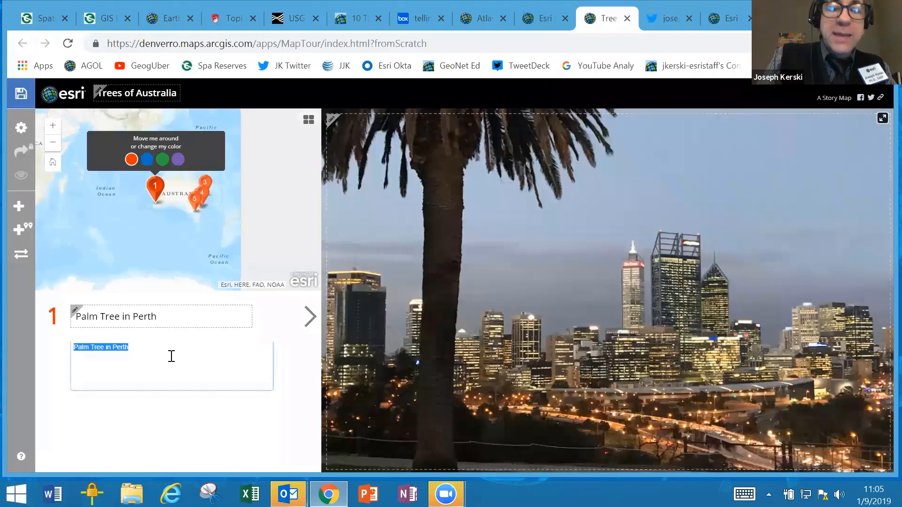
{"action": "type", "text": "This pal"}
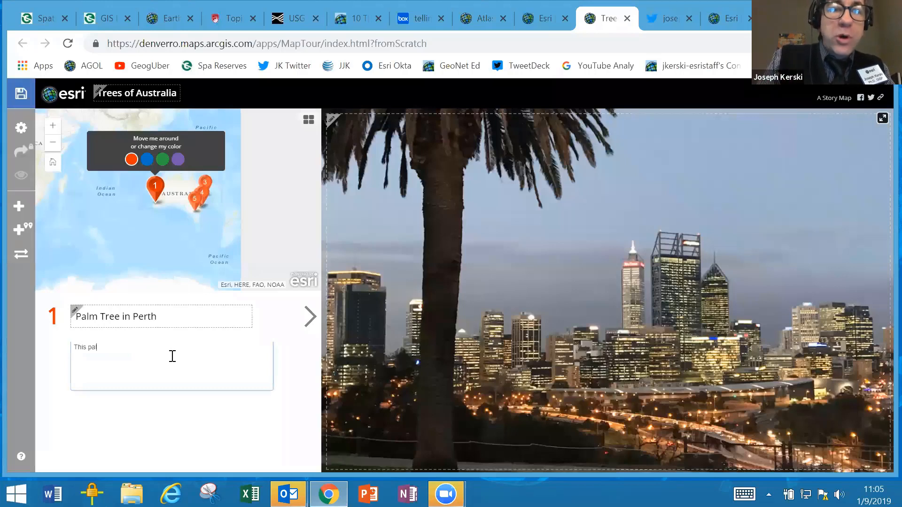
{"action": "type", "text": "m tree was"}
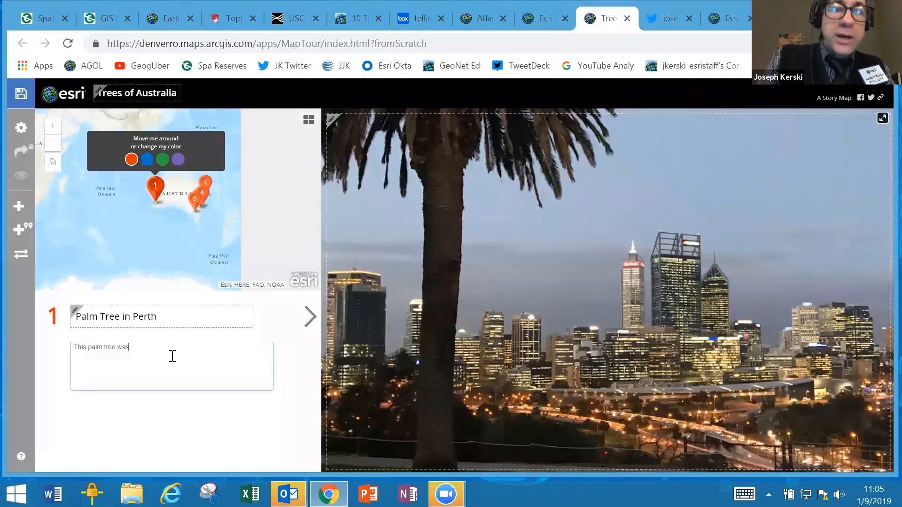
{"action": "type", "text": " in Kings Park."}
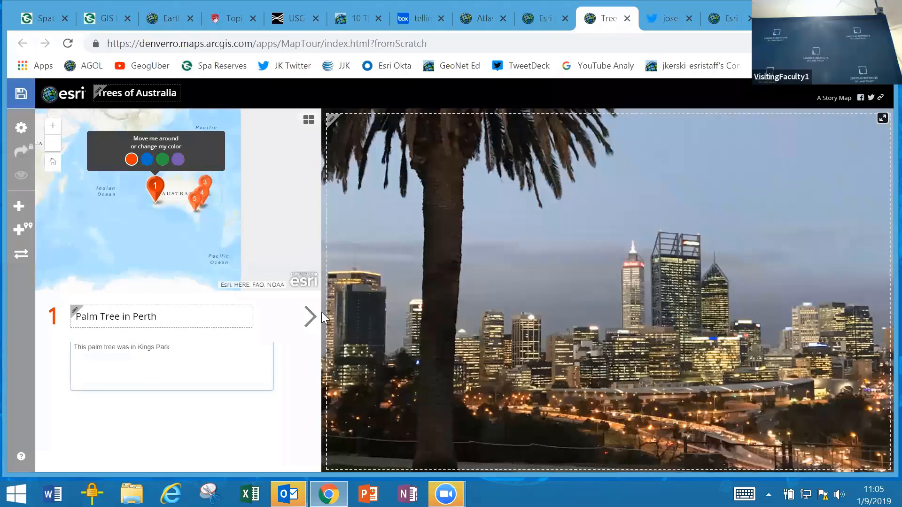
{"action": "left_click", "coordinate": [311, 318]}
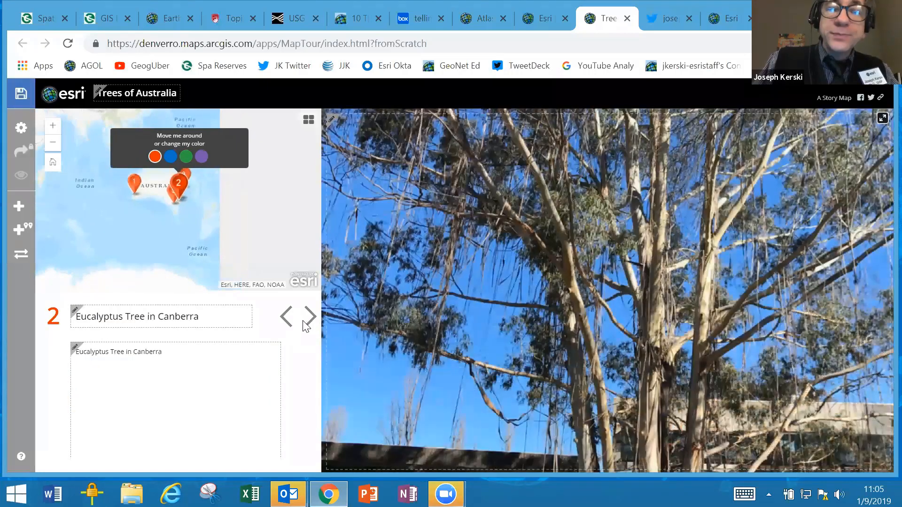
{"action": "left_click", "coordinate": [311, 320]}
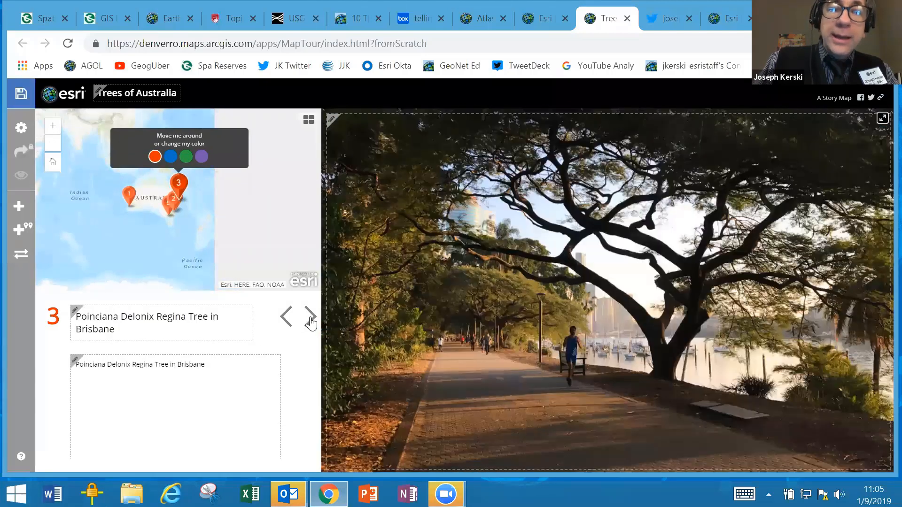
{"action": "left_click", "coordinate": [311, 320]}
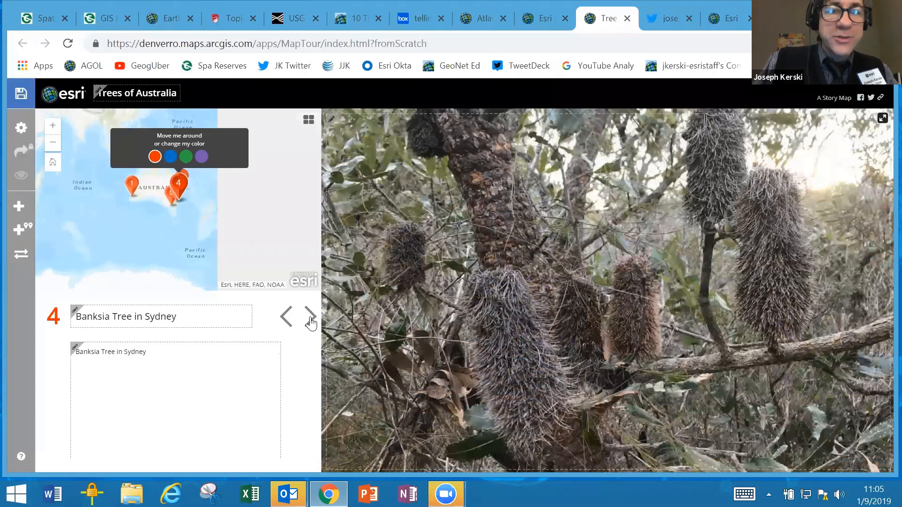
{"action": "left_click", "coordinate": [311, 320]}
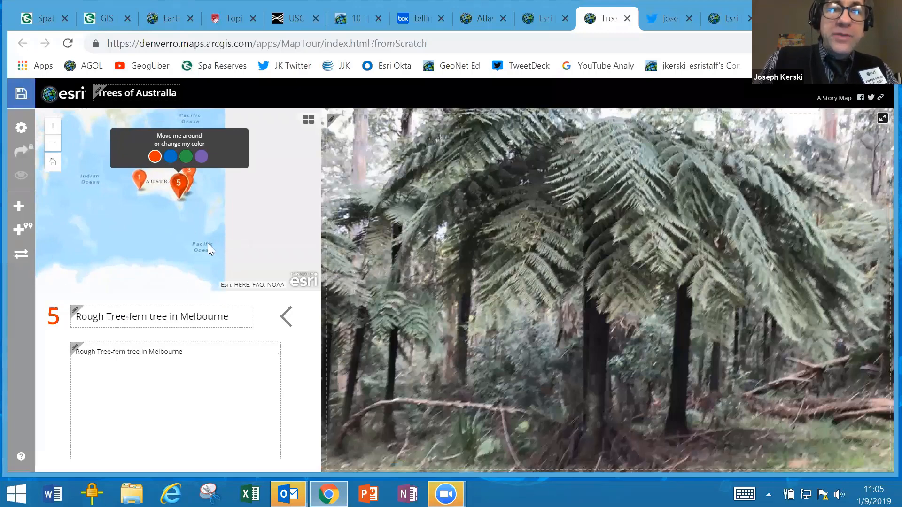
Step: Drag the fourth tour point, the Sydney Banksia, into first place and apply the new order
{"action": "left_click", "coordinate": [21, 256]}
{"action": "left_click_drag", "start_coordinate": [364, 257], "coordinate": [366, 200]}
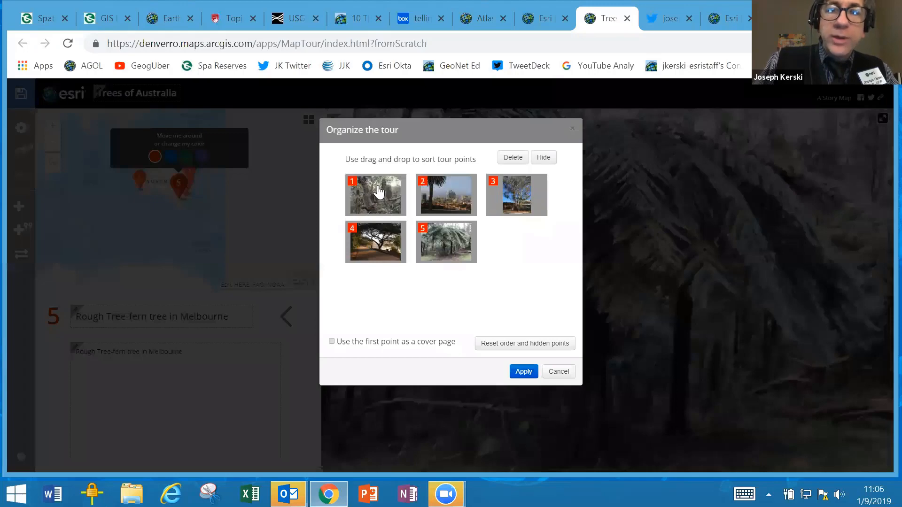
{"action": "left_click", "coordinate": [560, 371]}
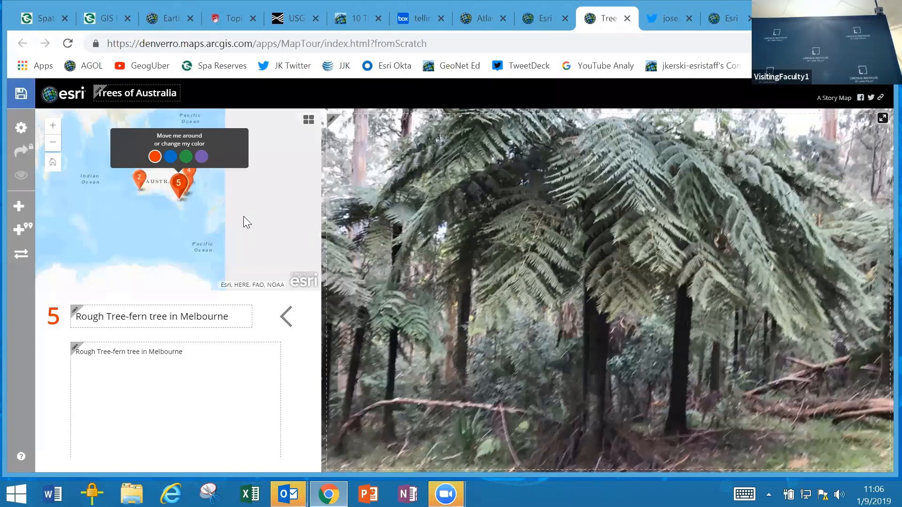
Step: Review the Header, Data, Extent and Zoom Level settings, then cancel without changes
{"action": "left_click", "coordinate": [23, 128]}
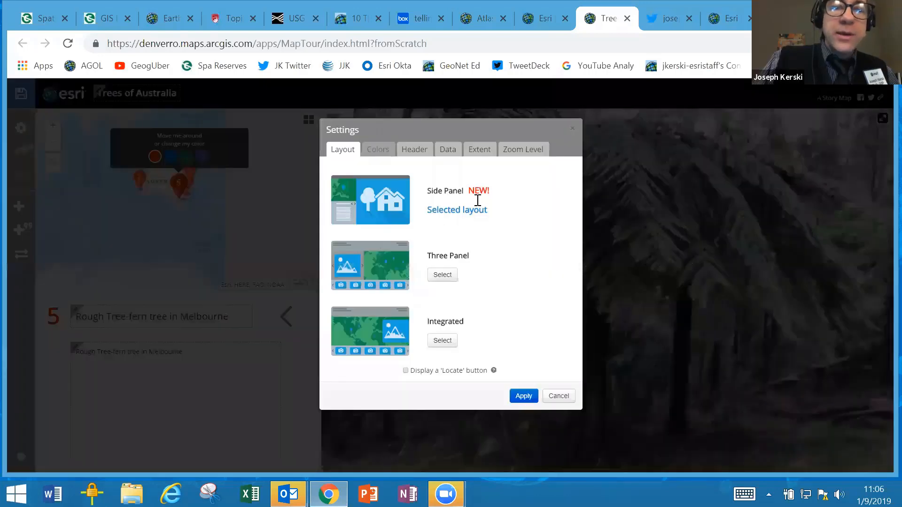
{"action": "left_click", "coordinate": [416, 150]}
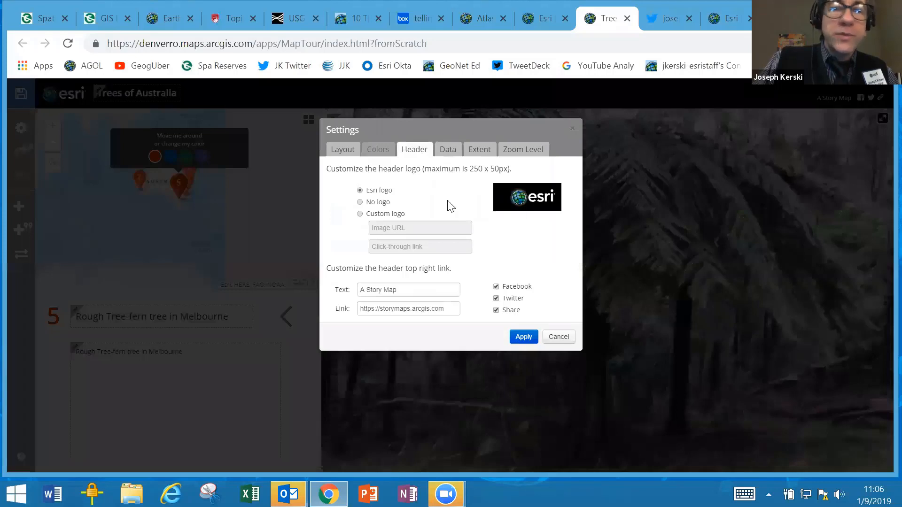
{"action": "left_click", "coordinate": [443, 151]}
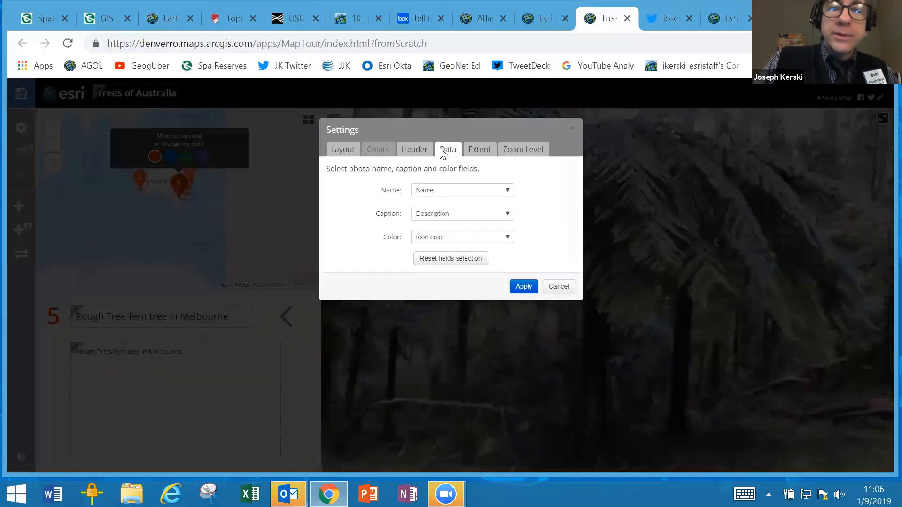
{"action": "left_click", "coordinate": [479, 154]}
{"action": "left_click", "coordinate": [449, 151]}
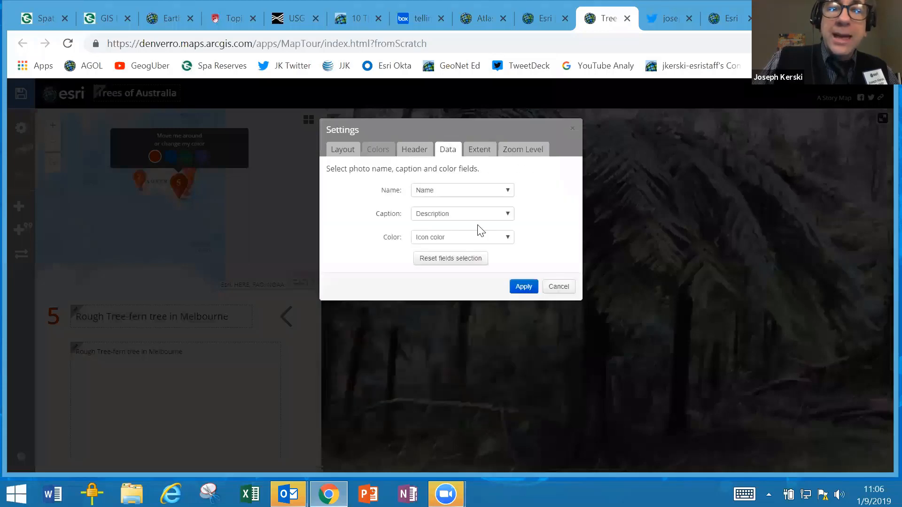
{"action": "left_click", "coordinate": [517, 155]}
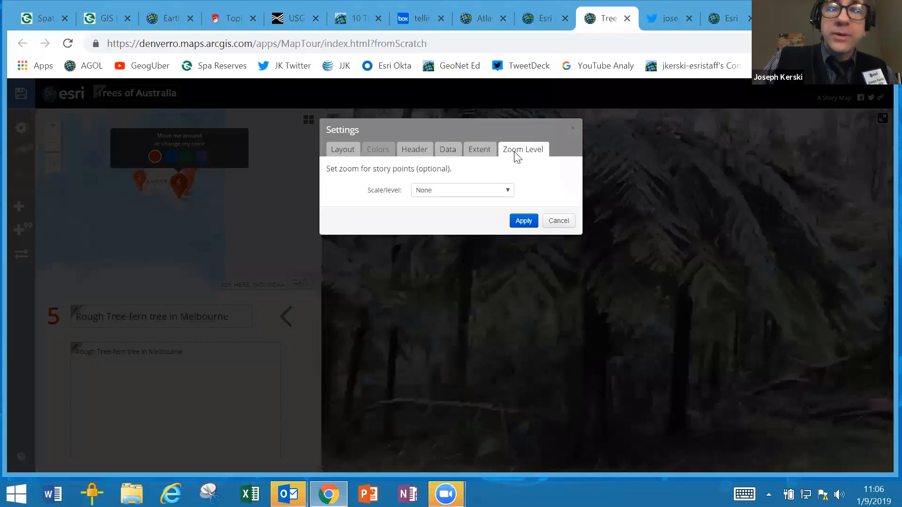
{"action": "left_click", "coordinate": [557, 220]}
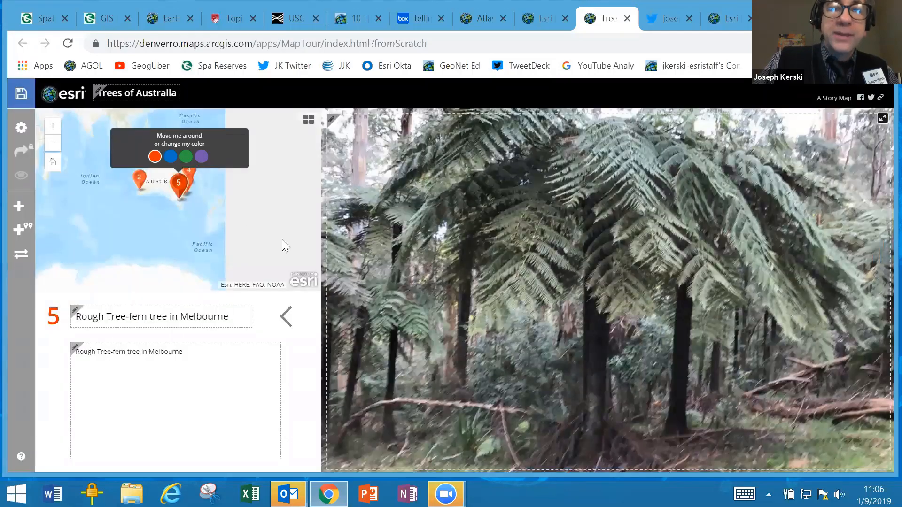
Step: Switch the tour map's basemap to OpenStreetMap
{"action": "left_click", "coordinate": [308, 120]}
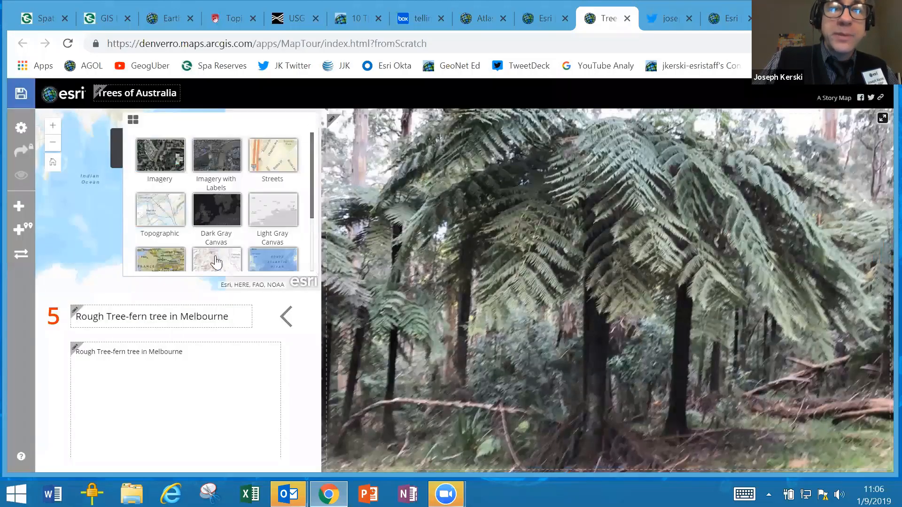
{"action": "scroll", "coordinate": [296, 238], "scroll_direction": "down", "scroll_amount": 2}
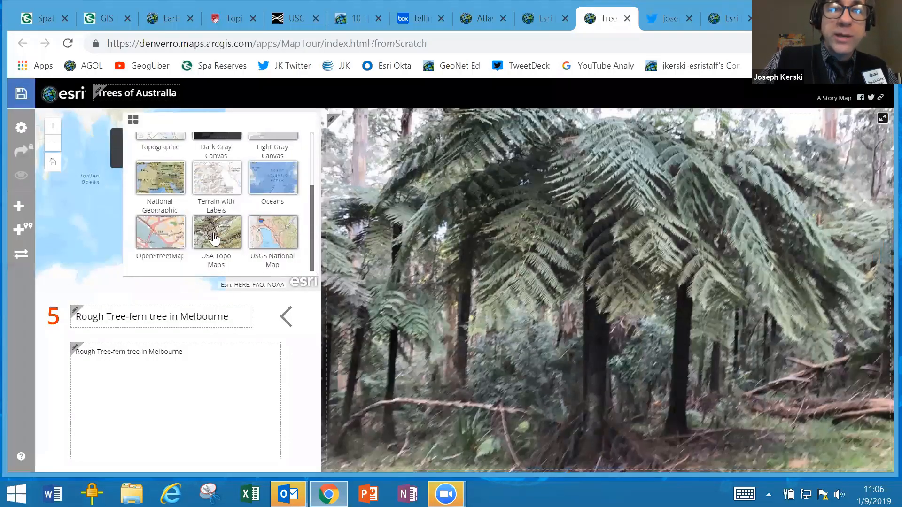
{"action": "left_click", "coordinate": [160, 235]}
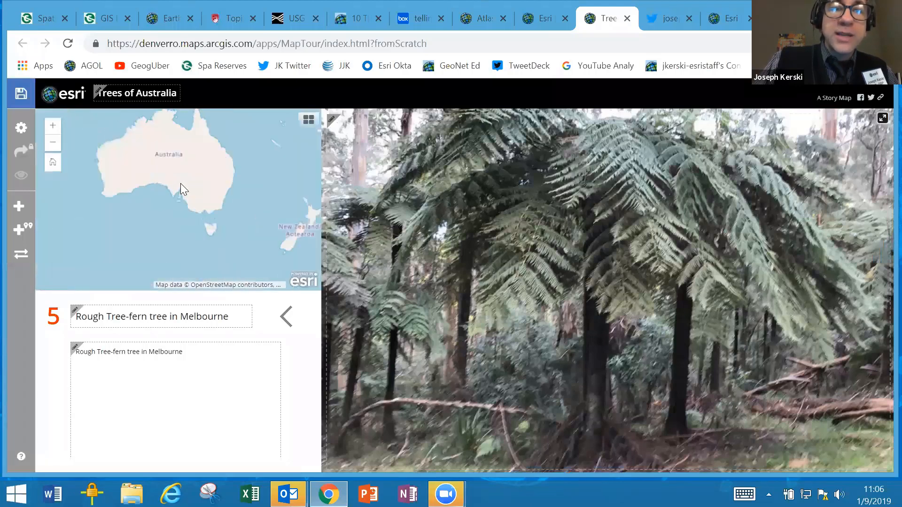
Step: Zoom and pan the map from Australia into Perth until the Palm Tree in Perth marker appears
{"action": "scroll", "coordinate": [180, 184], "scroll_direction": "up", "scroll_amount": 2}
{"action": "left_click_drag", "start_coordinate": [163, 186], "coordinate": [301, 222]}
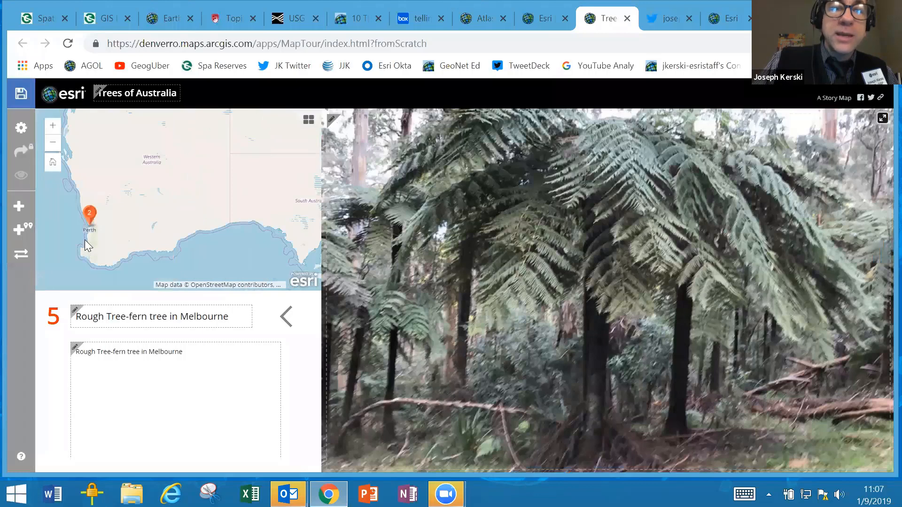
{"action": "scroll", "coordinate": [86, 237], "scroll_direction": "up", "scroll_amount": 3}
{"action": "scroll", "coordinate": [101, 162], "scroll_direction": "up", "scroll_amount": 2}
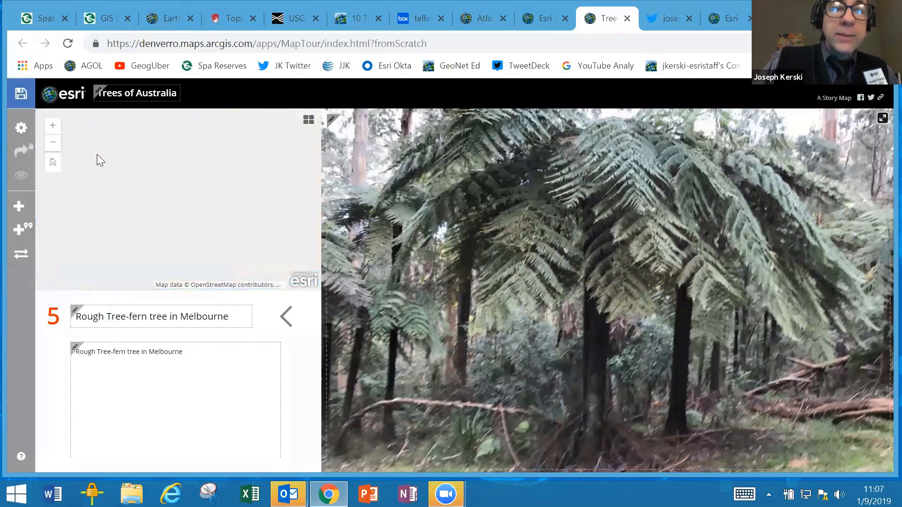
{"action": "left_click_drag", "start_coordinate": [97, 154], "coordinate": [183, 231]}
{"action": "scroll", "coordinate": [179, 151], "scroll_direction": "down", "scroll_amount": 3}
{"action": "scroll", "coordinate": [174, 152], "scroll_direction": "up", "scroll_amount": 1}
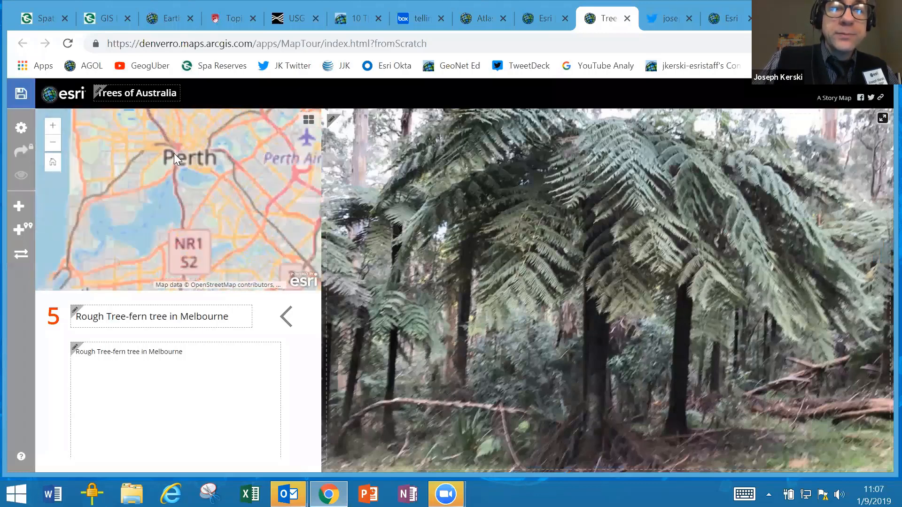
{"action": "scroll", "coordinate": [181, 174], "scroll_direction": "up", "scroll_amount": 2}
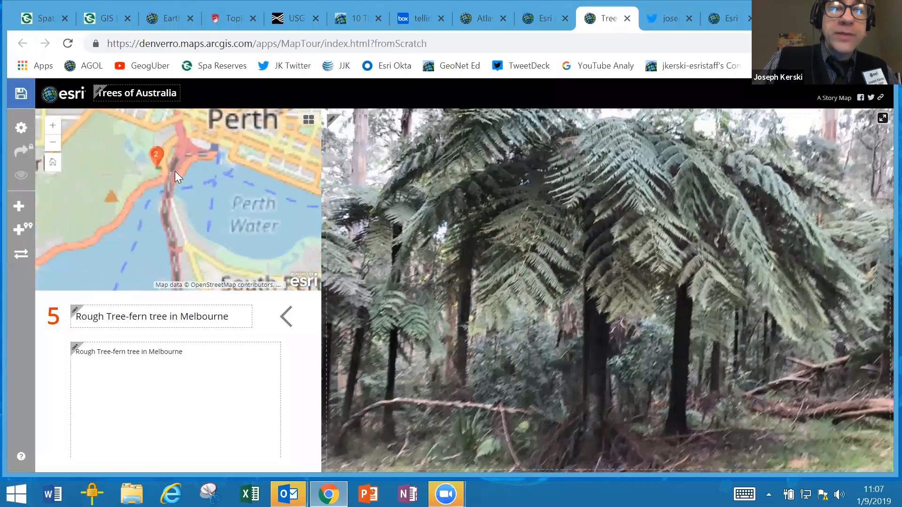
{"action": "scroll", "coordinate": [174, 171], "scroll_direction": "up", "scroll_amount": 2}
{"action": "left_click_drag", "start_coordinate": [135, 170], "coordinate": [198, 230]}
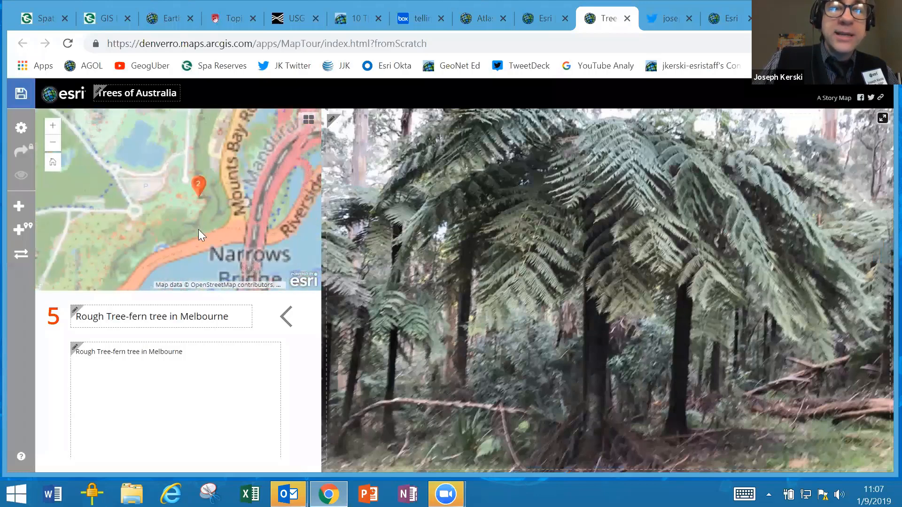
{"action": "scroll", "coordinate": [186, 216], "scroll_direction": "up", "scroll_amount": 3}
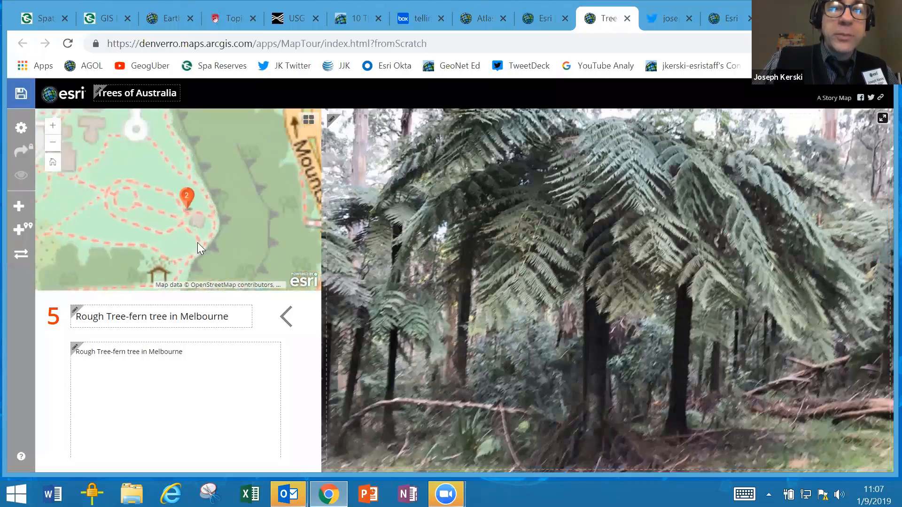
{"action": "left_click_drag", "start_coordinate": [249, 233], "coordinate": [141, 155]}
{"action": "left_click_drag", "start_coordinate": [215, 206], "coordinate": [171, 164]}
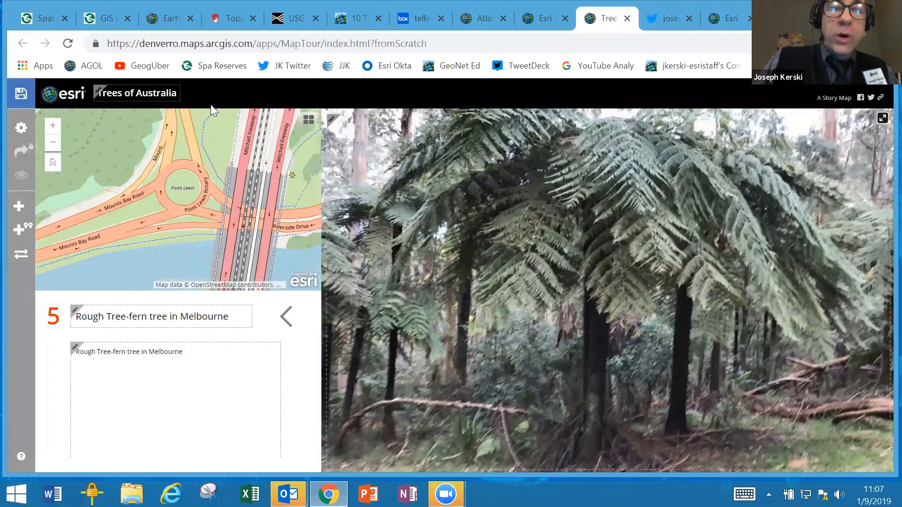
{"action": "mouse_move", "coordinate": [137, 120]}
{"action": "left_mouse_down"}
{"action": "mouse_move", "coordinate": [211, 200]}
{"action": "mouse_move", "coordinate": [229, 260]}
{"action": "left_mouse_up"}
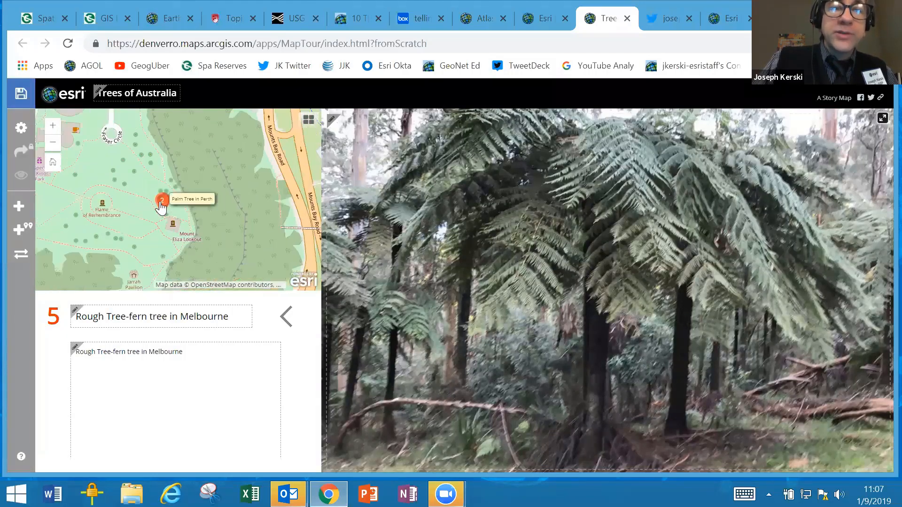
{"action": "scroll", "coordinate": [160, 205], "scroll_direction": "up", "scroll_amount": 1}
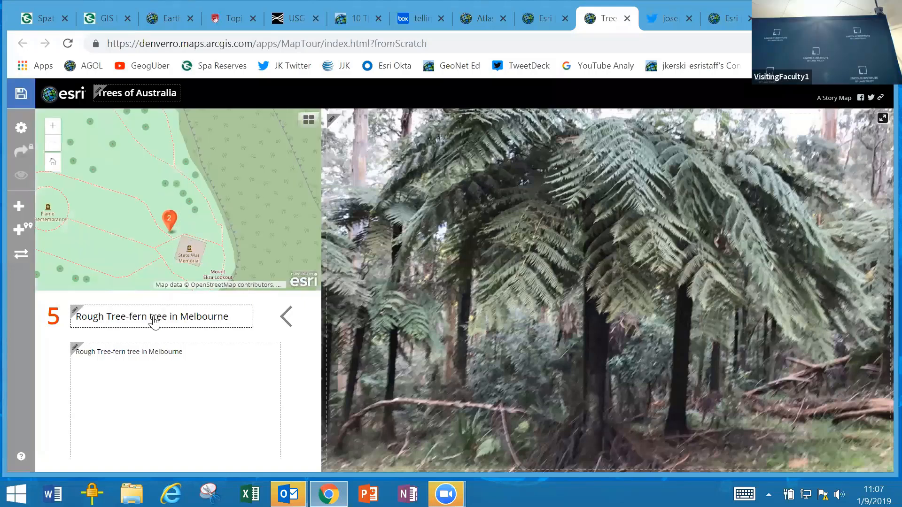
Step: Step back through the Brisbane and Canberra stops to the Perth palm stop and re-centre the map on point 2
{"action": "left_click", "coordinate": [285, 315]}
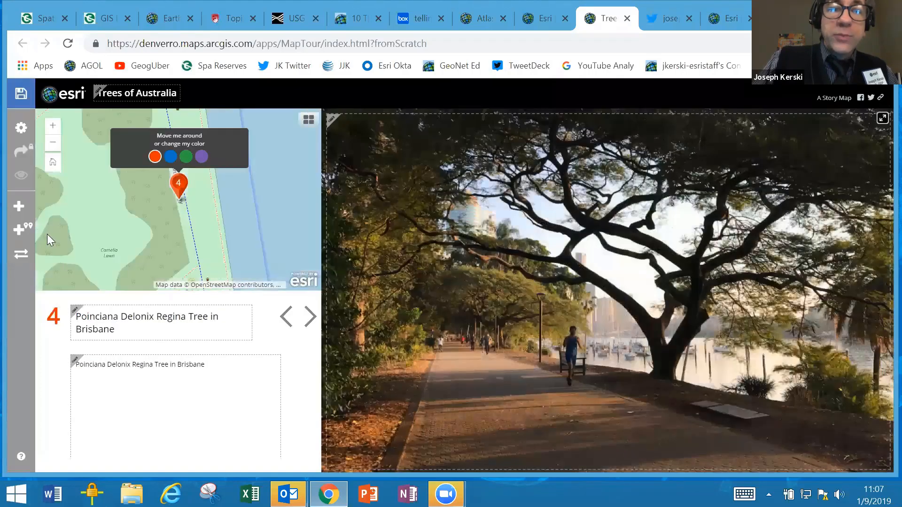
{"action": "left_click", "coordinate": [284, 320]}
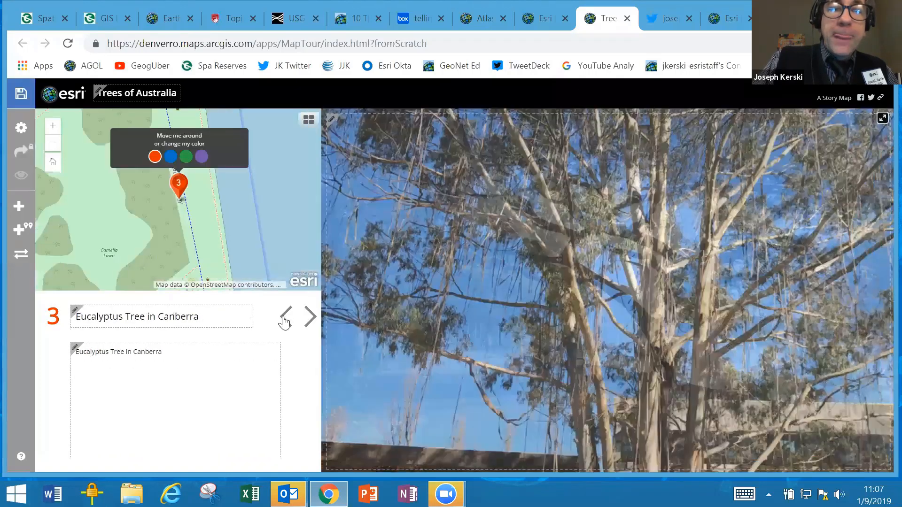
{"action": "left_click", "coordinate": [284, 320]}
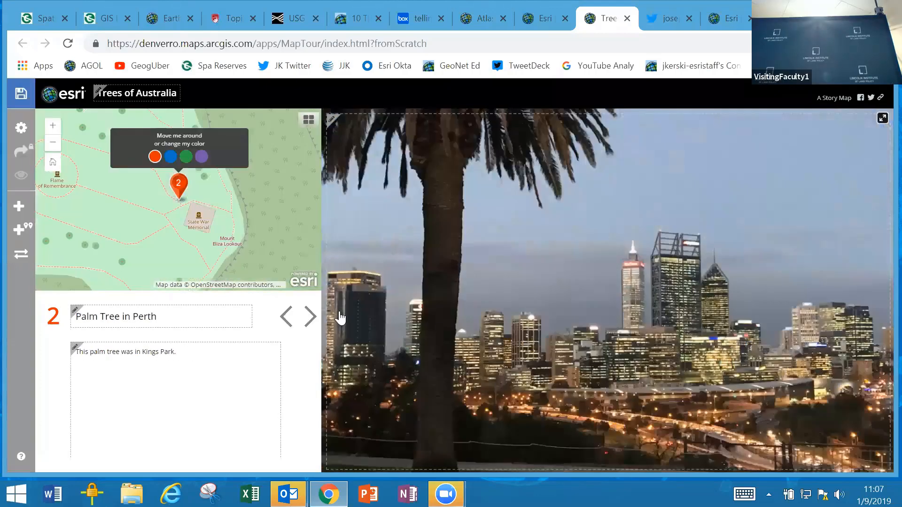
{"action": "left_click_drag", "start_coordinate": [210, 198], "coordinate": [240, 258]}
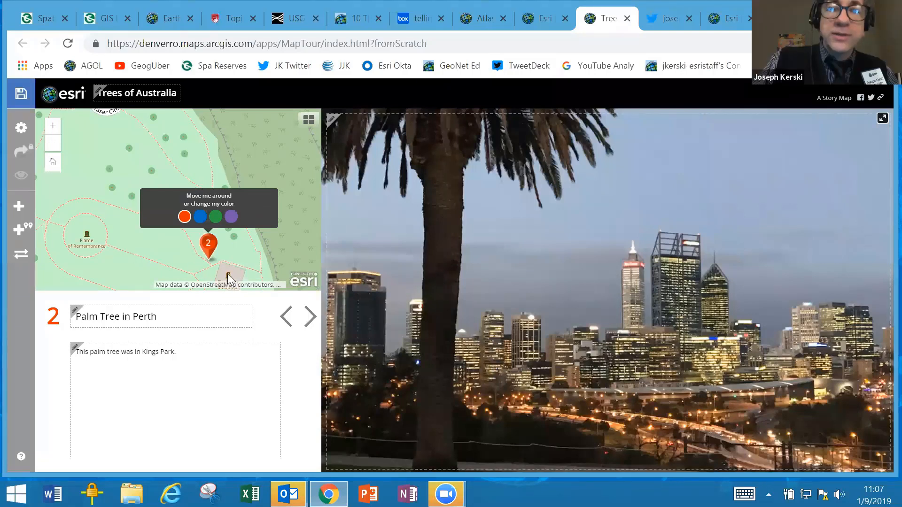
Step: Browse the Header, Data, Extent and Zoom Level settings without changes, then start adding a new tour point
{"action": "left_click", "coordinate": [23, 126]}
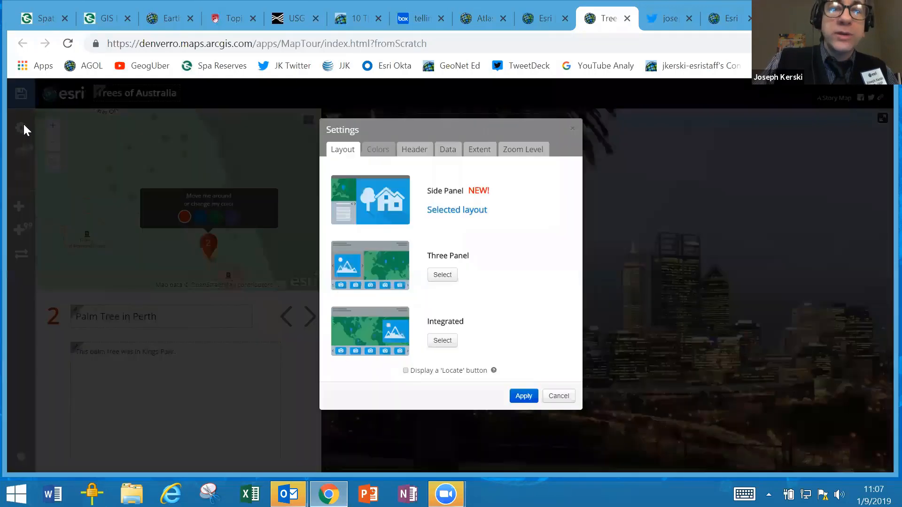
{"action": "left_click", "coordinate": [413, 150]}
{"action": "left_click", "coordinate": [448, 150]}
{"action": "left_click", "coordinate": [479, 150]}
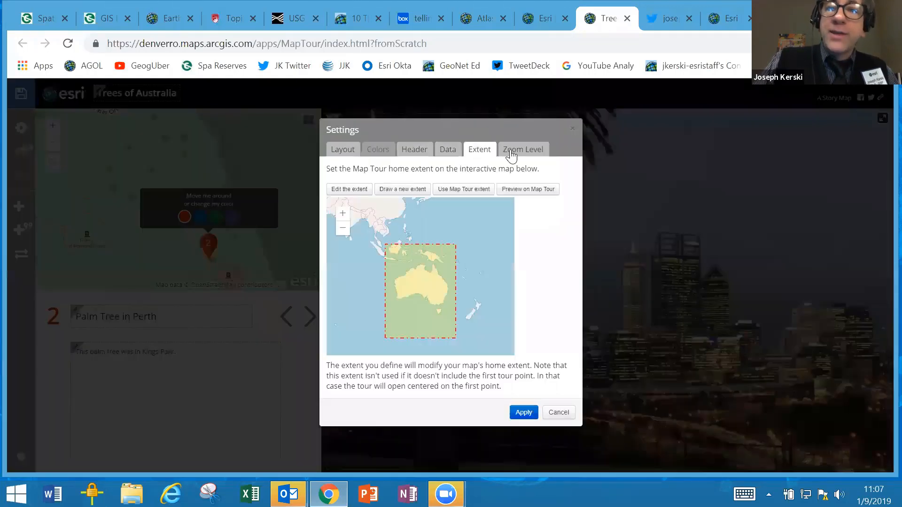
{"action": "left_click", "coordinate": [519, 149]}
{"action": "left_click", "coordinate": [573, 130]}
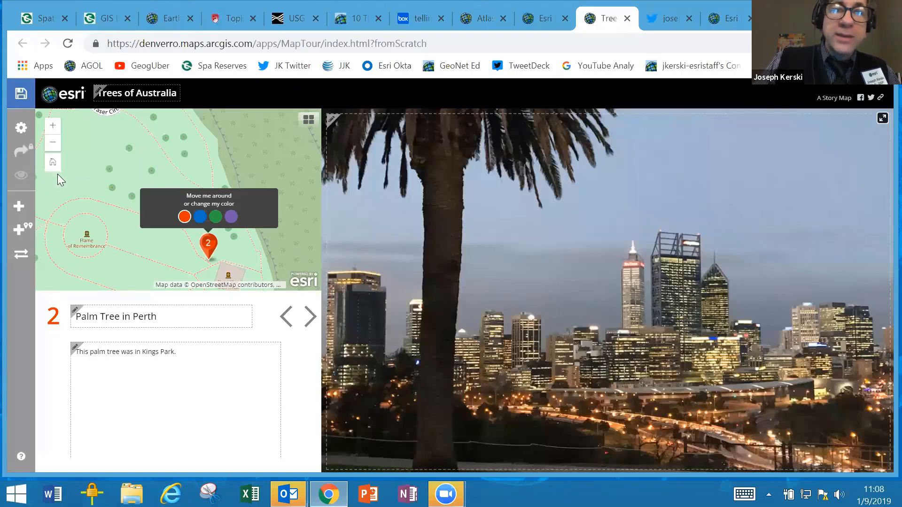
{"action": "left_click", "coordinate": [18, 207]}
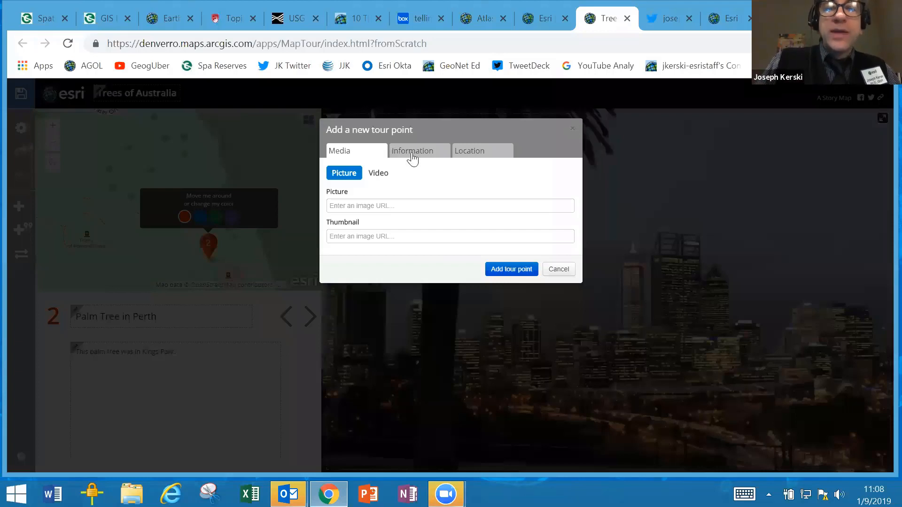
Step: Look through the new point's Information, Location and Media sections, then cancel without adding it
{"action": "left_click", "coordinate": [442, 154]}
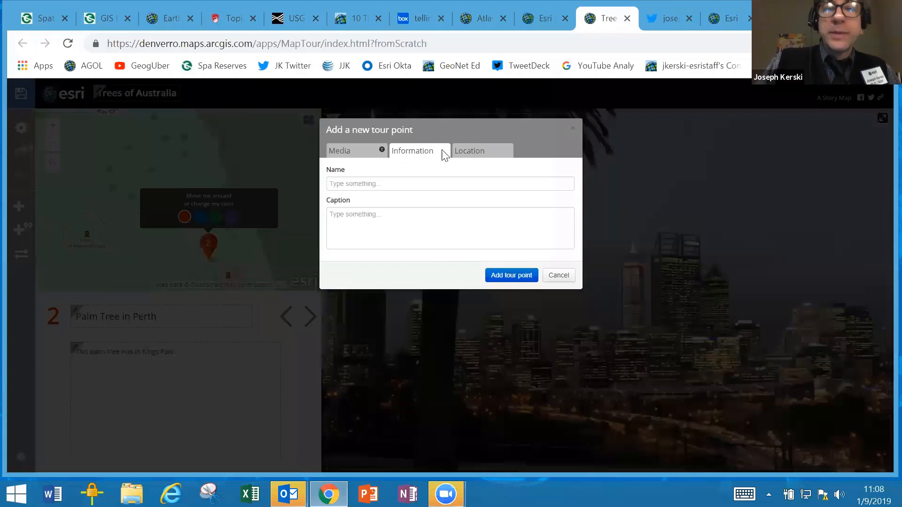
{"action": "left_click", "coordinate": [471, 154]}
{"action": "left_click", "coordinate": [346, 150]}
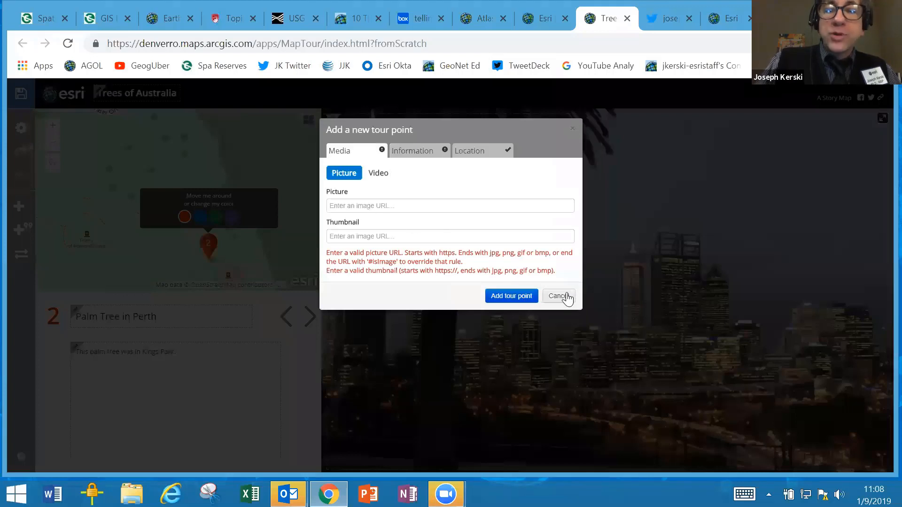
{"action": "left_click", "coordinate": [564, 298]}
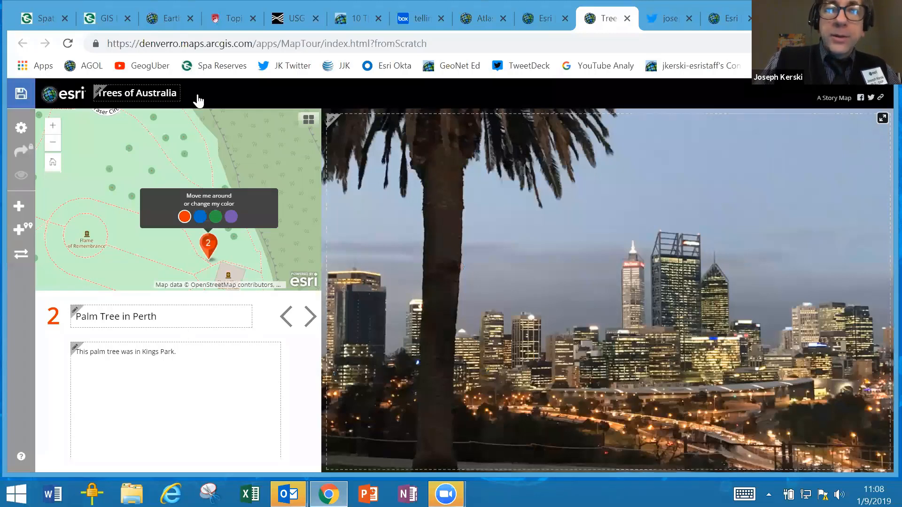
Step: Append 'Lincoln Webinar' to the 'Trees of Australia' story title and save the tour
{"action": "left_click", "coordinate": [174, 90]}
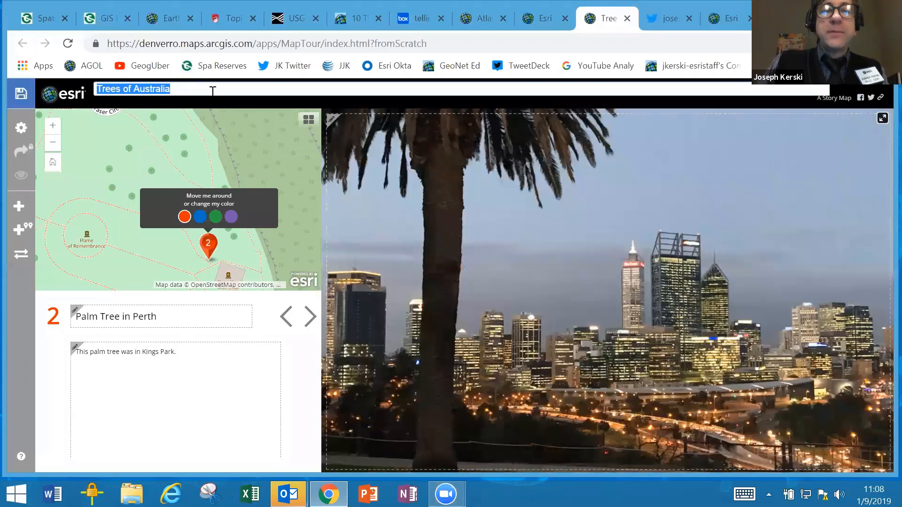
{"action": "left_click", "coordinate": [214, 91]}
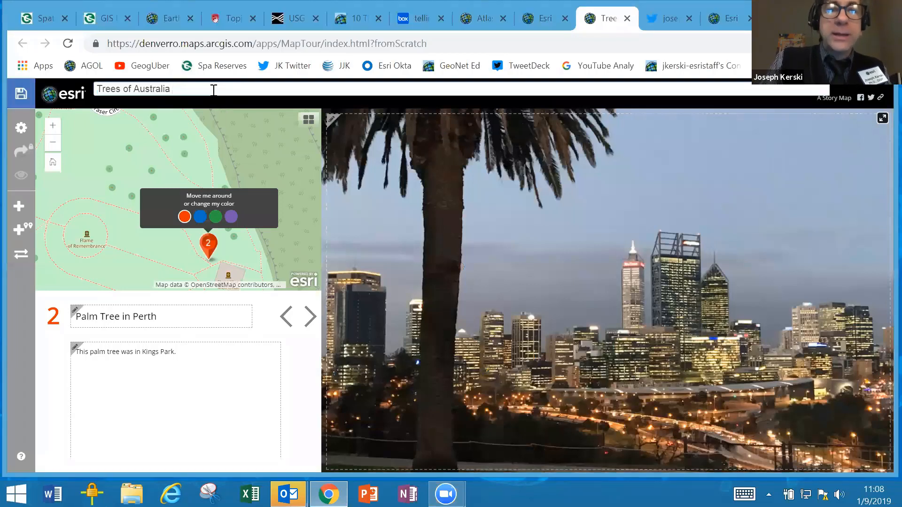
{"action": "type", "text": "Lincoln Webin"}
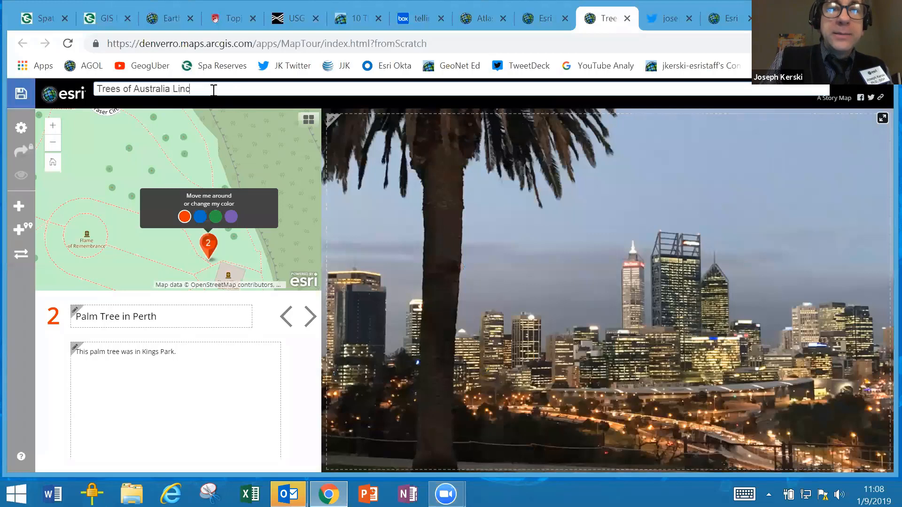
{"action": "type", "text": "ar"}
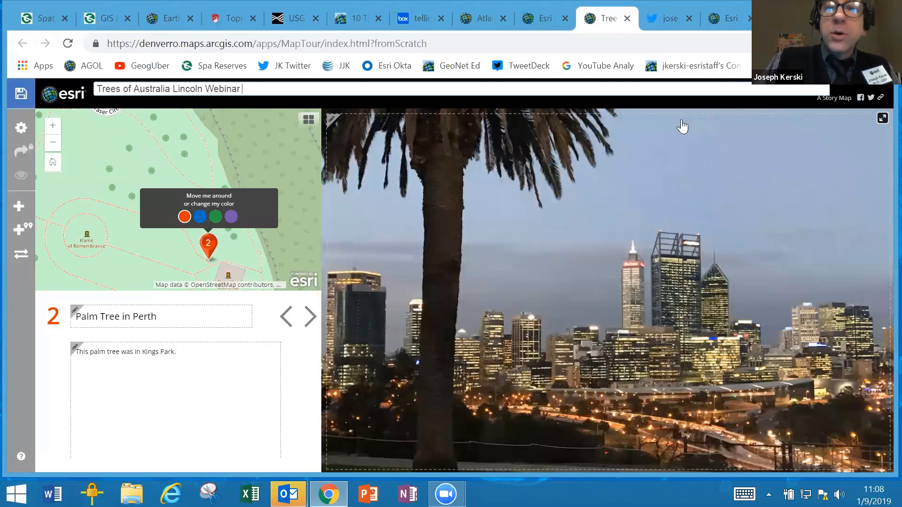
{"action": "left_click", "coordinate": [475, 97]}
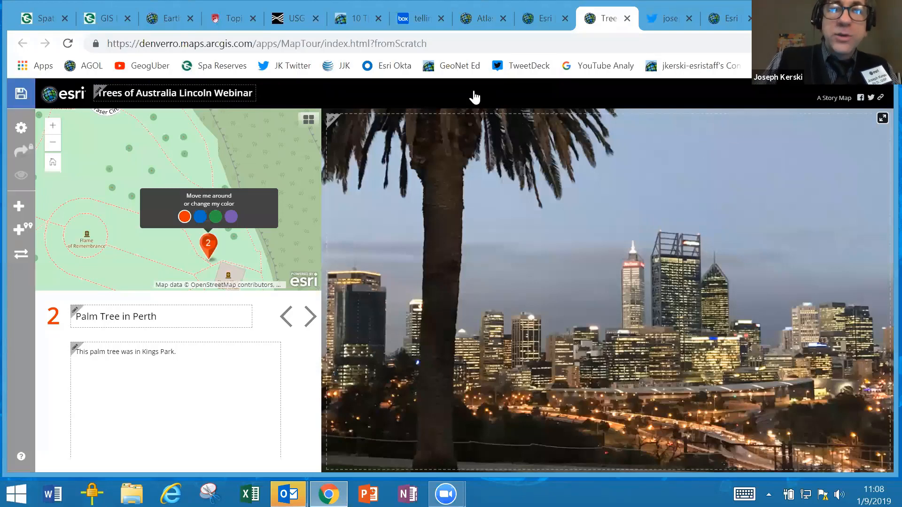
{"action": "left_click", "coordinate": [20, 93]}
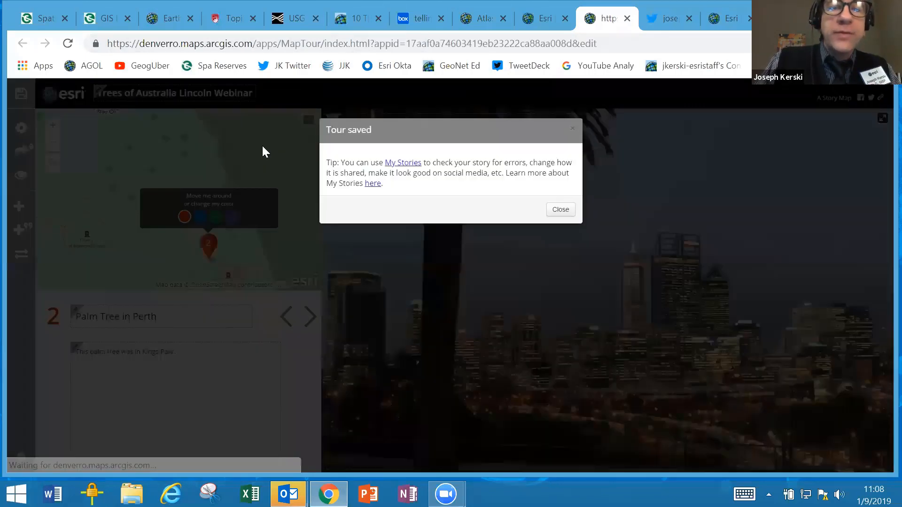
Step: Follow the My Stories link in the Tour saved message
{"action": "left_click", "coordinate": [403, 163]}
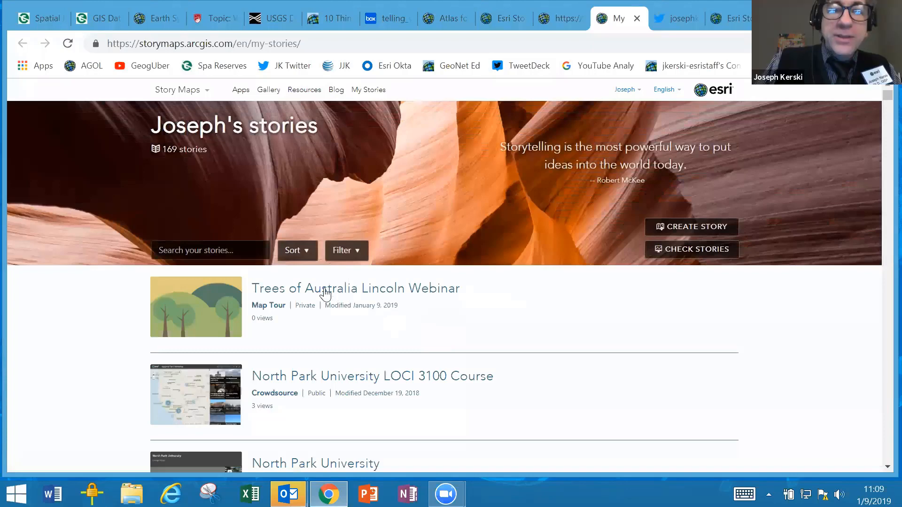
{"action": "scroll", "coordinate": [342, 306], "scroll_direction": "down", "scroll_amount": 9}
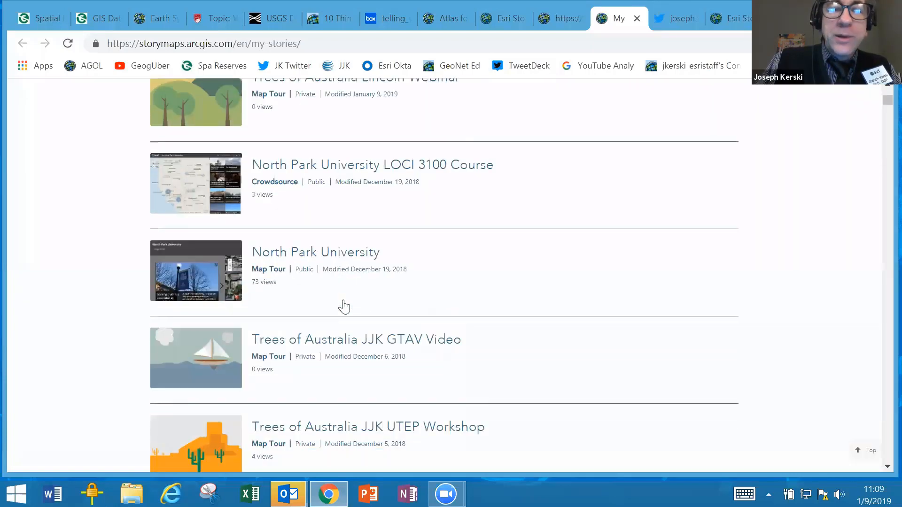
{"action": "scroll", "coordinate": [343, 306], "scroll_direction": "up", "scroll_amount": 4}
{"action": "scroll", "coordinate": [344, 306], "scroll_direction": "up", "scroll_amount": 3}
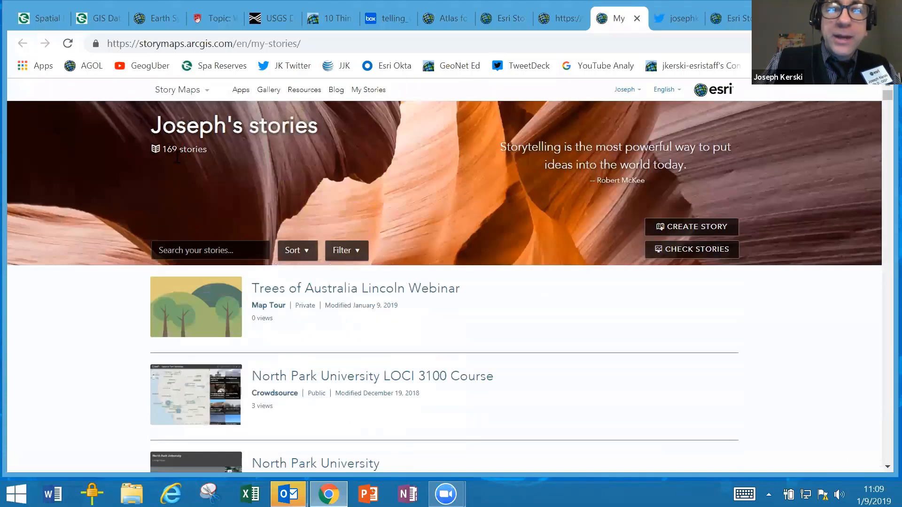
Step: Expand the Trees of Australia Lincoln Webinar details to review its five images, then return to the Map Tour editor
{"action": "left_click", "coordinate": [340, 293]}
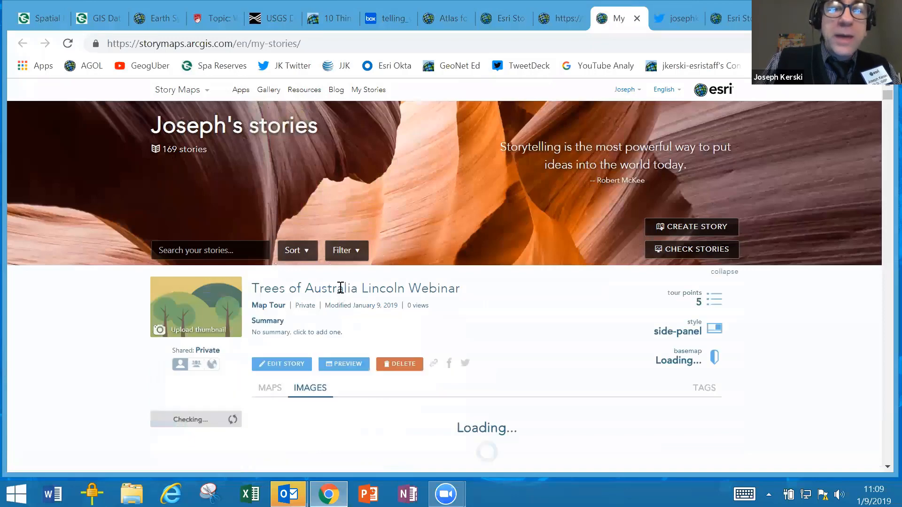
{"action": "scroll", "coordinate": [362, 318], "scroll_direction": "down", "scroll_amount": 2}
{"action": "scroll", "coordinate": [361, 319], "scroll_direction": "up", "scroll_amount": 1}
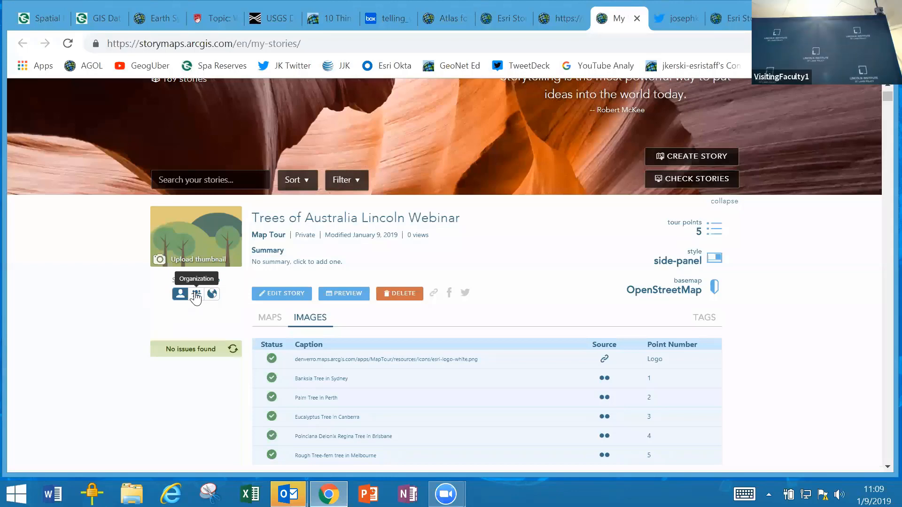
{"action": "scroll", "coordinate": [196, 297], "scroll_direction": "up", "scroll_amount": 3}
{"action": "scroll", "coordinate": [201, 348], "scroll_direction": "down", "scroll_amount": 3}
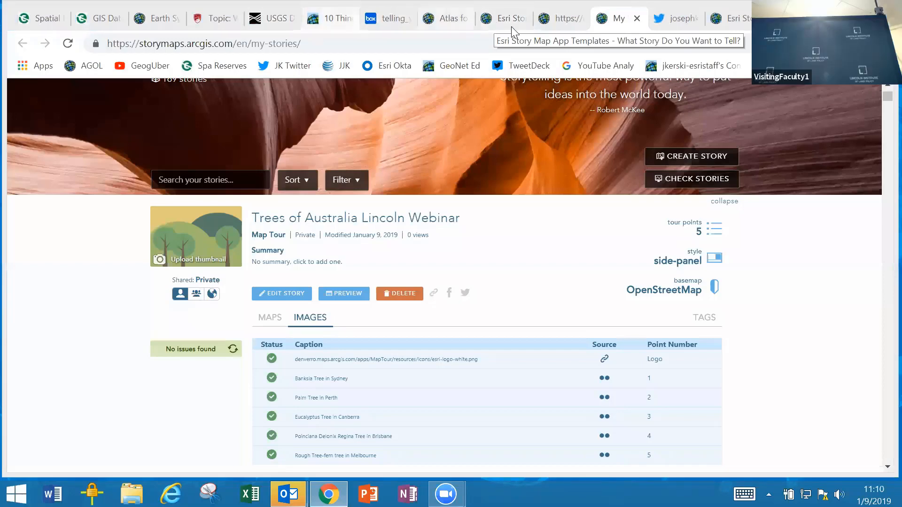
{"action": "left_click", "coordinate": [550, 24]}
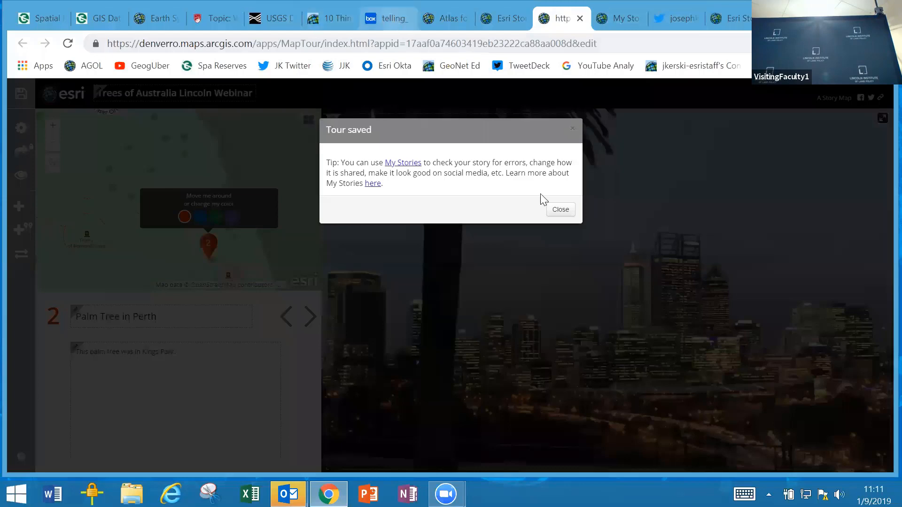
Step: Look over the activity PDF, Atlas and app template tabs, then close the Tour saved notice
{"action": "left_click", "coordinate": [389, 19]}
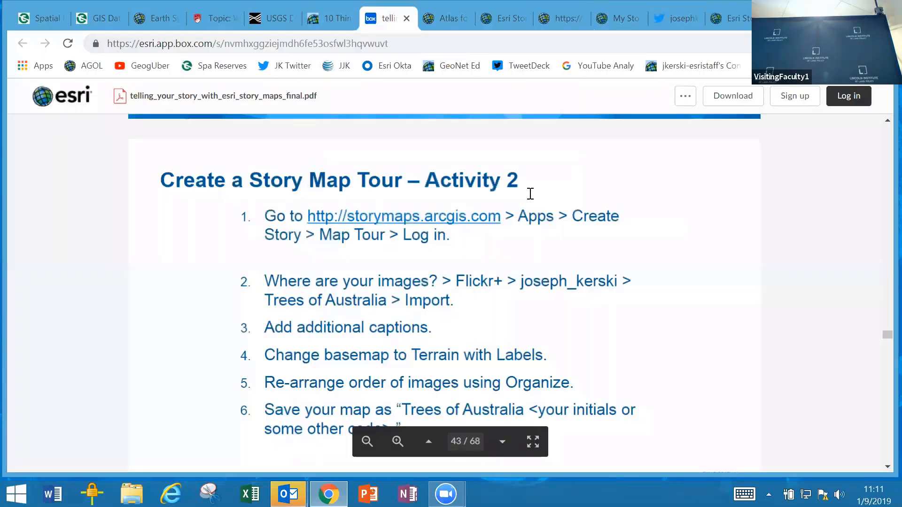
{"action": "left_click", "coordinate": [452, 23]}
{"action": "left_click", "coordinate": [510, 24]}
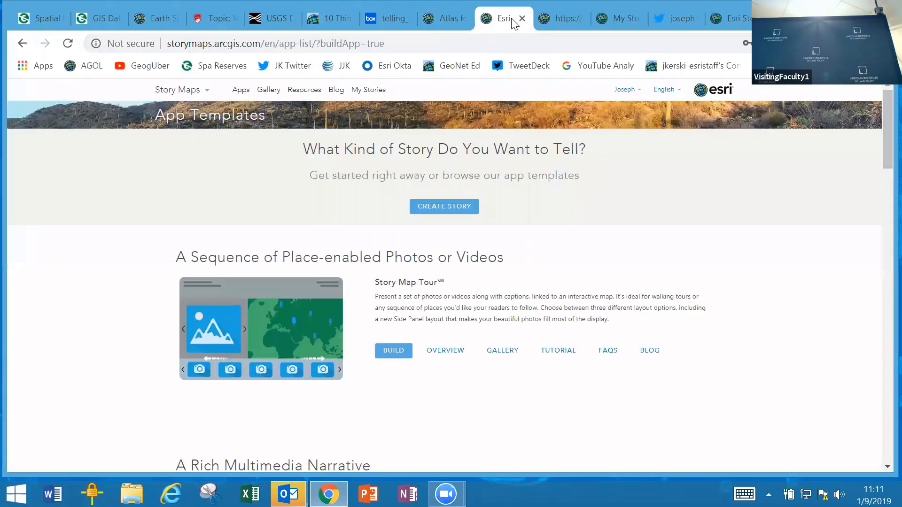
{"action": "left_click", "coordinate": [549, 20]}
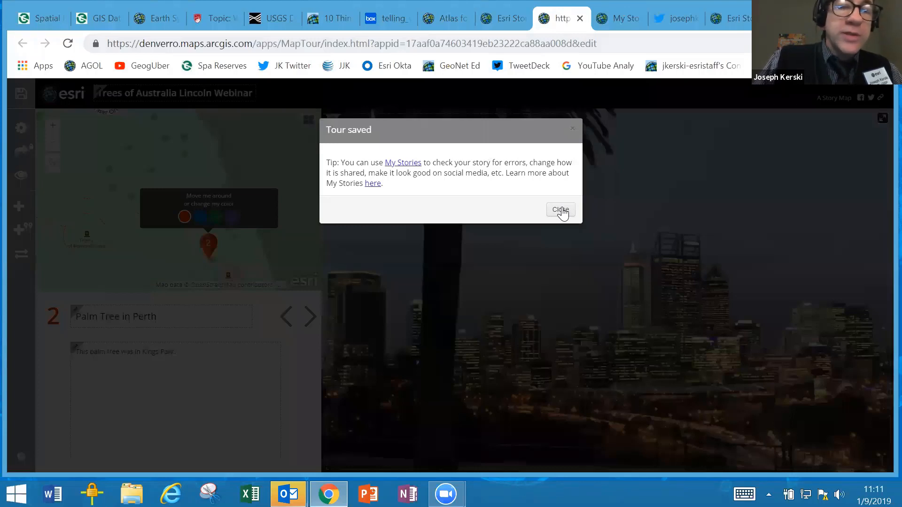
{"action": "left_click", "coordinate": [562, 211]}
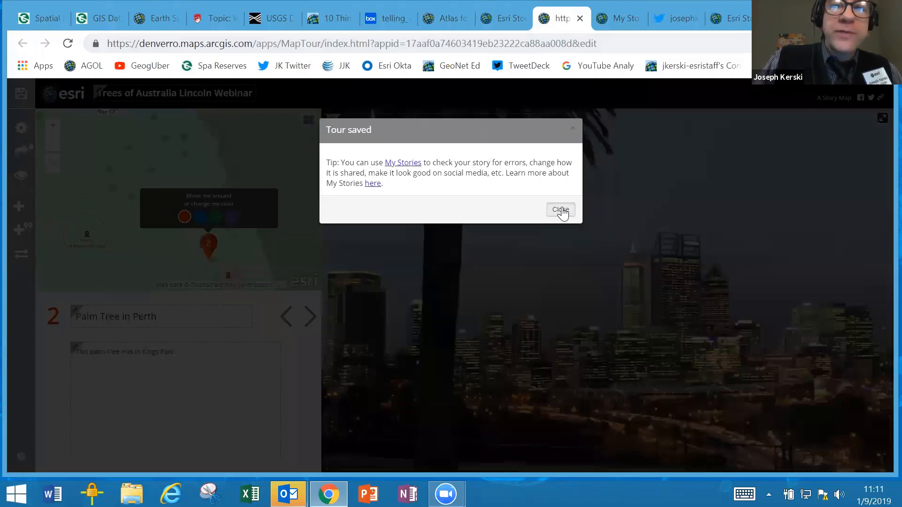
Step: From the My Stories list, preview the Trees of Australia Lincoln Webinar tour
{"action": "left_click", "coordinate": [620, 18]}
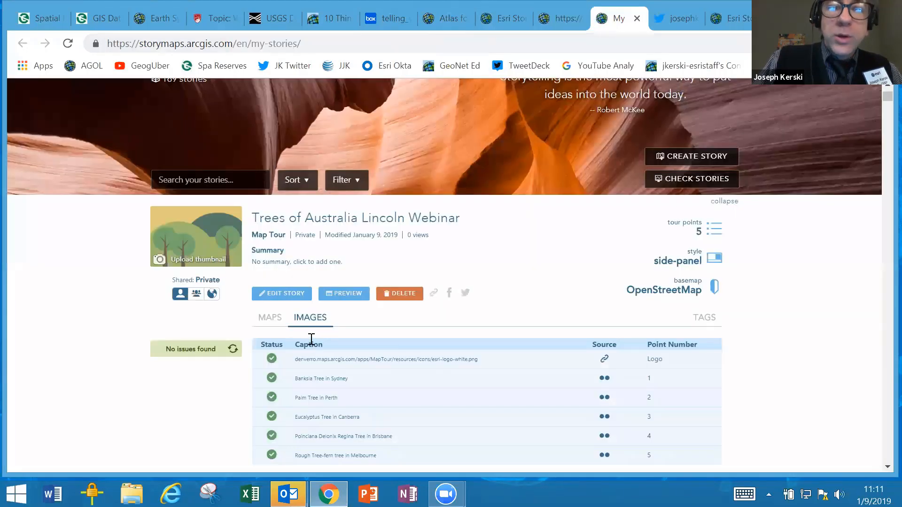
{"action": "scroll", "coordinate": [311, 334], "scroll_direction": "down", "scroll_amount": 2}
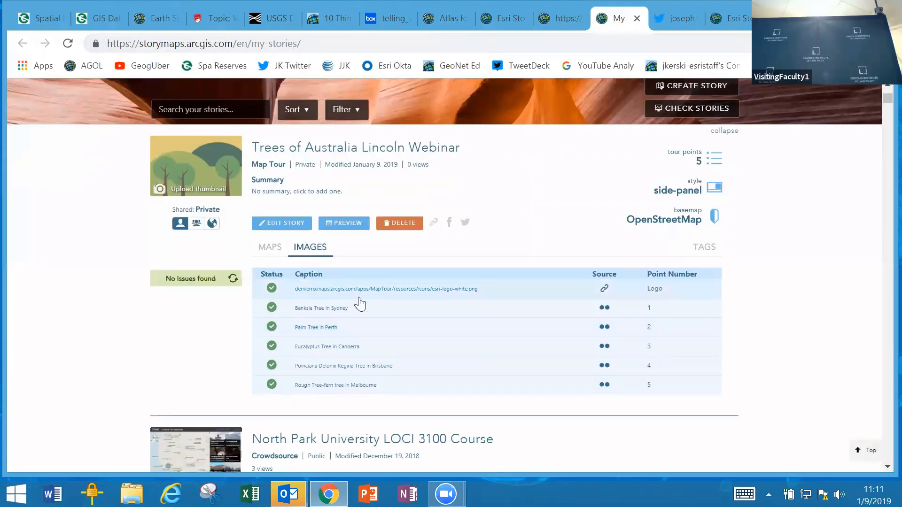
{"action": "left_click", "coordinate": [346, 224]}
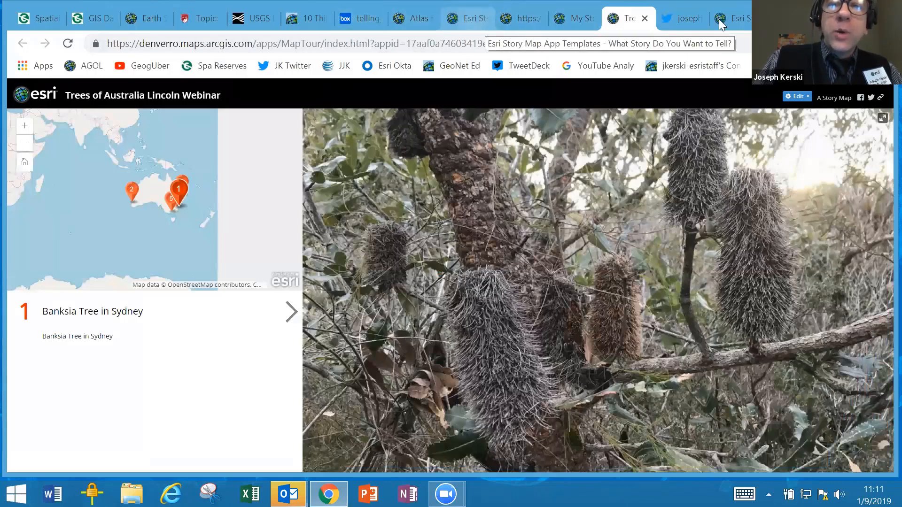
{"action": "key", "text": "ctrl+t"}
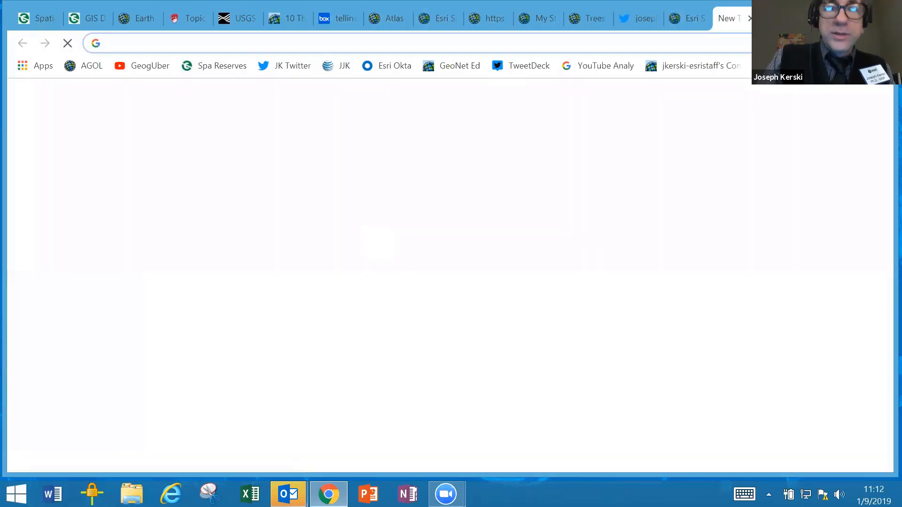
{"action": "type", "text": "www.ar"}
{"action": "key", "text": "Return"}
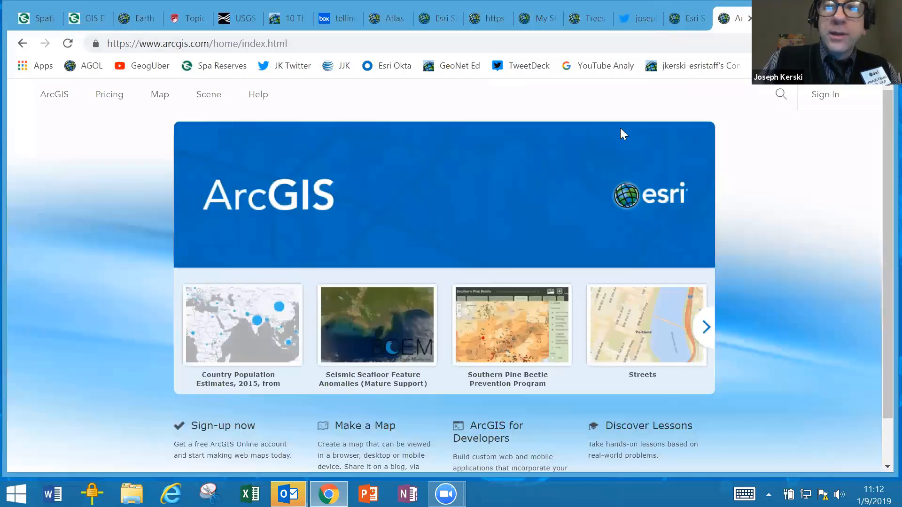
{"action": "left_click", "coordinate": [834, 118]}
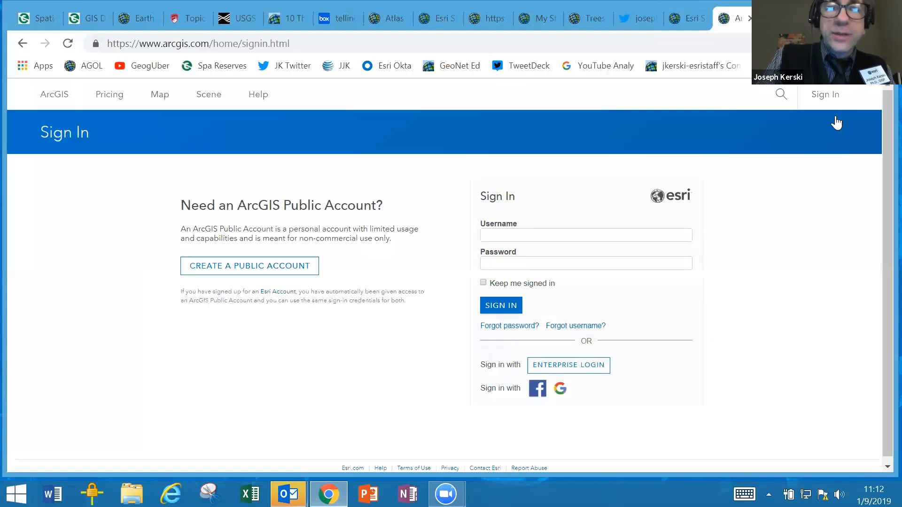
{"action": "type", "text": "jjkerski"}
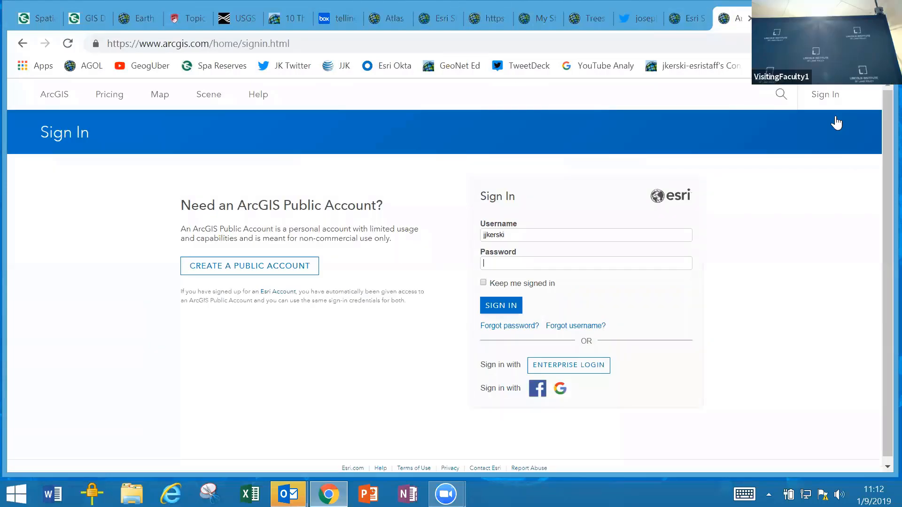
{"action": "type", "text": "******"}
{"action": "key", "text": "Return"}
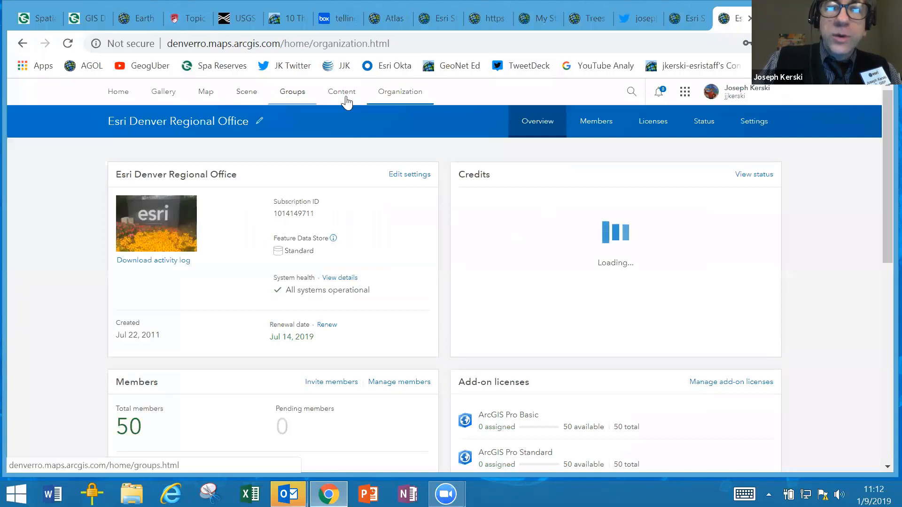
Step: From My Content, open the Trees of Australia Lincoln Webinar Web Map item page
{"action": "left_click", "coordinate": [344, 92]}
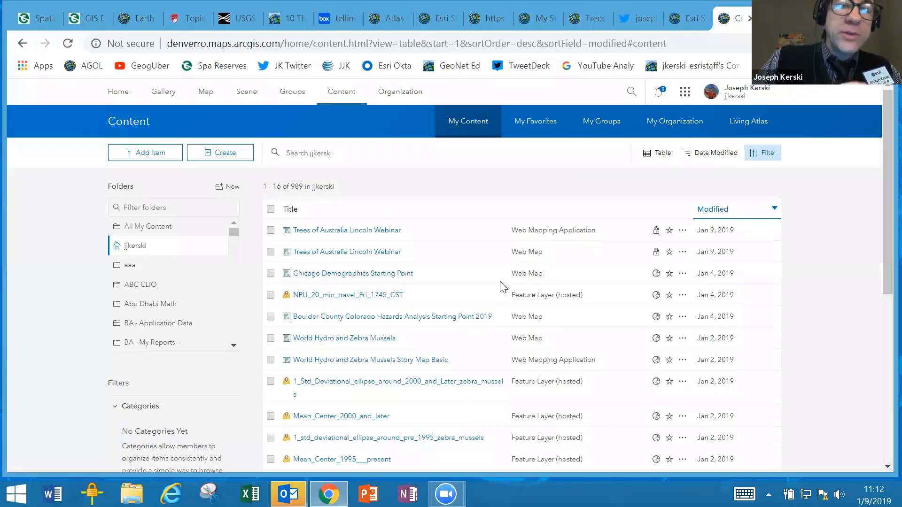
{"action": "left_click", "coordinate": [378, 253]}
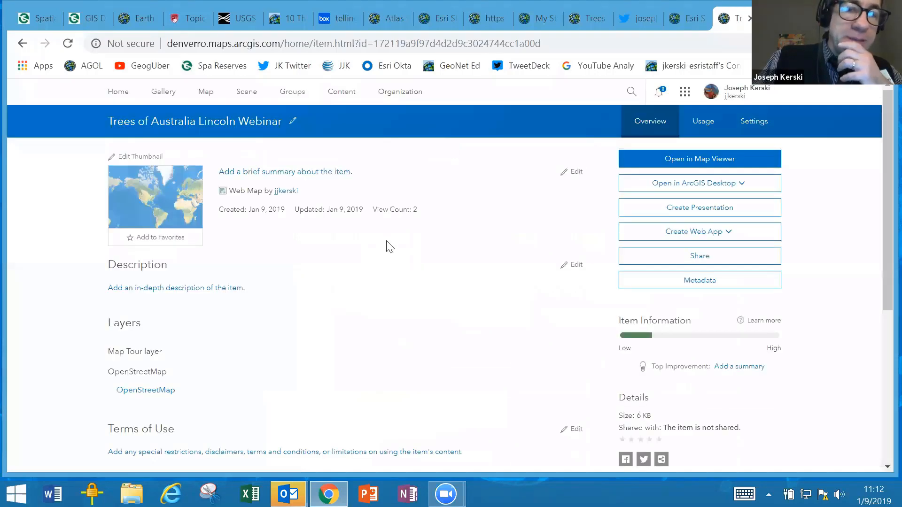
Step: View the Trees of Australia web map in Map Viewer, then go back to My Content
{"action": "left_click", "coordinate": [630, 159]}
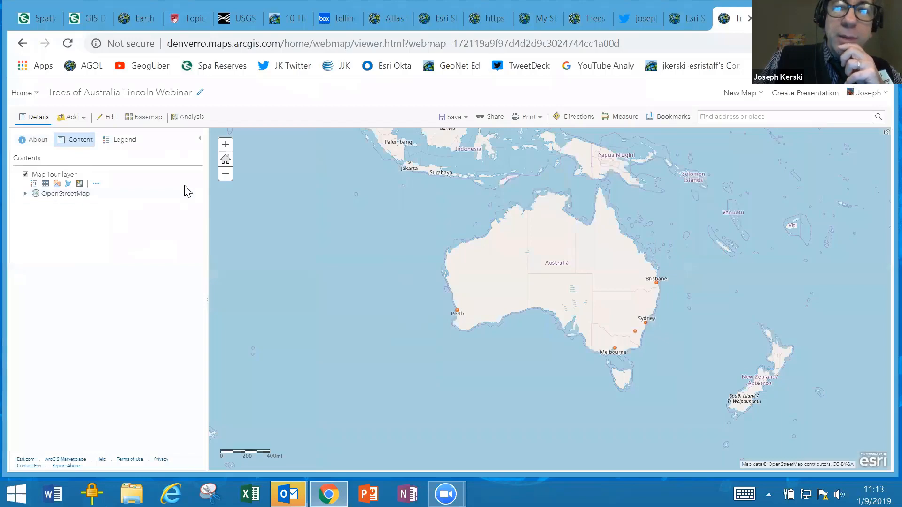
{"action": "left_click", "coordinate": [686, 20]}
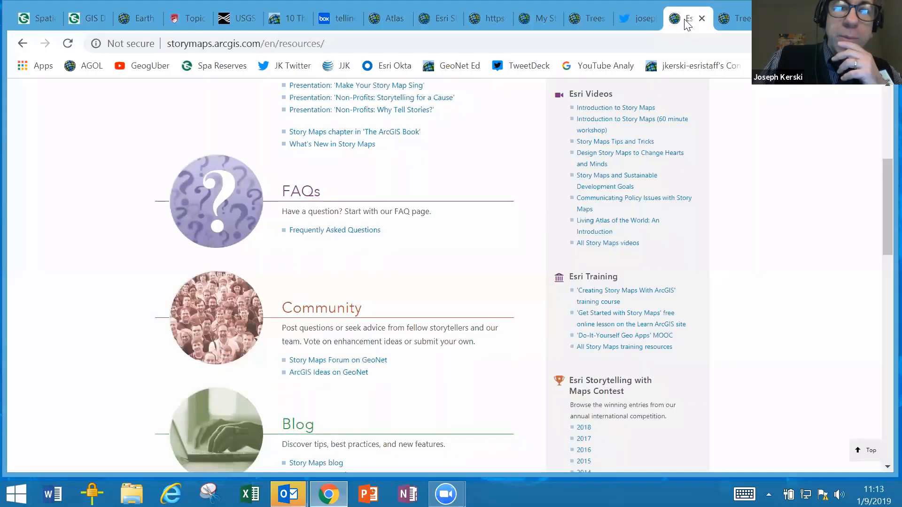
{"action": "left_click", "coordinate": [733, 20]}
{"action": "left_click", "coordinate": [23, 43]}
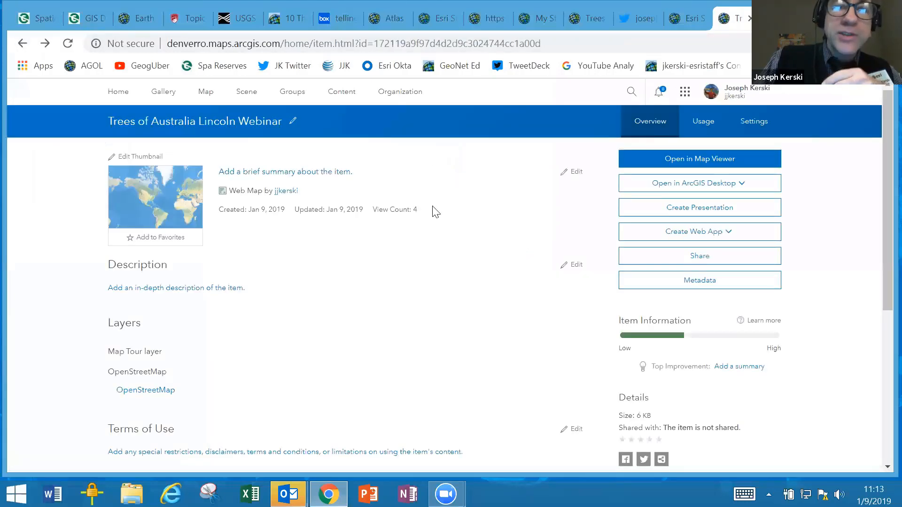
{"action": "key", "text": "alt+Left"}
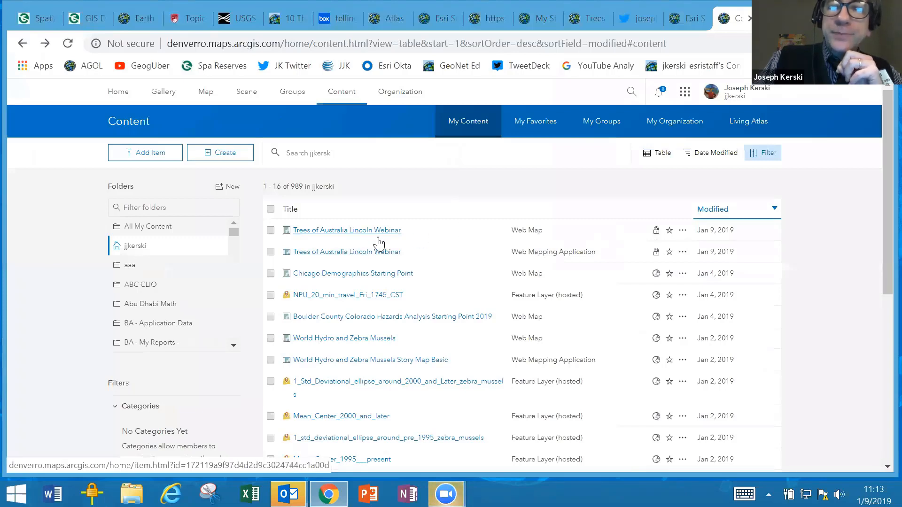
Step: Open the Web Mapping Application item and run the tour, starting at Banksia Tree
{"action": "left_click", "coordinate": [270, 253]}
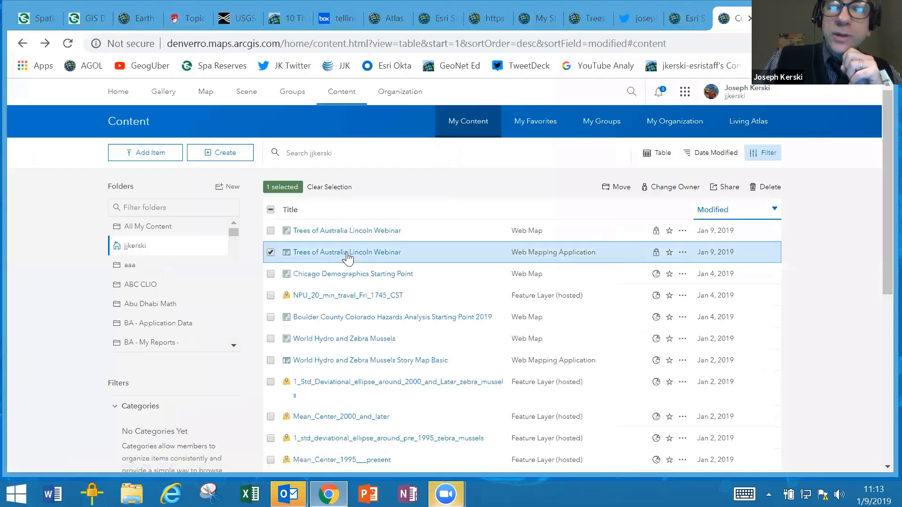
{"action": "left_click", "coordinate": [349, 258]}
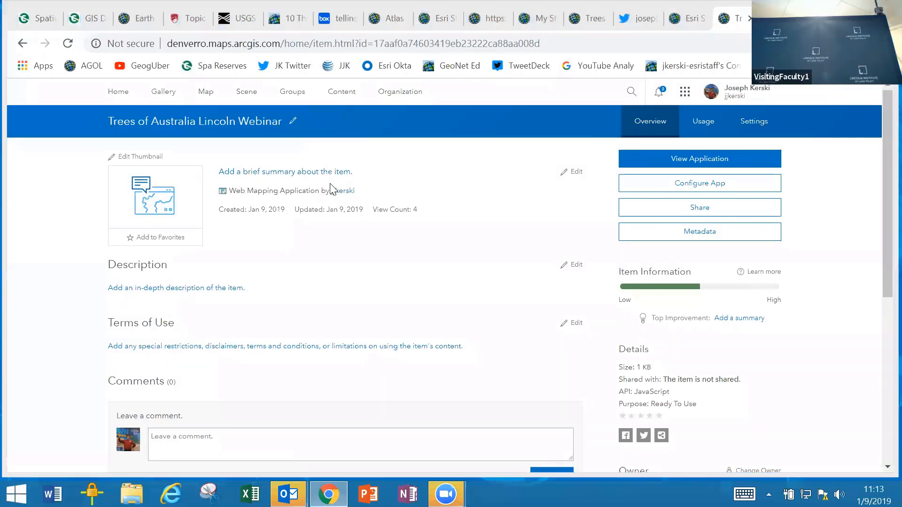
{"action": "left_click", "coordinate": [686, 159]}
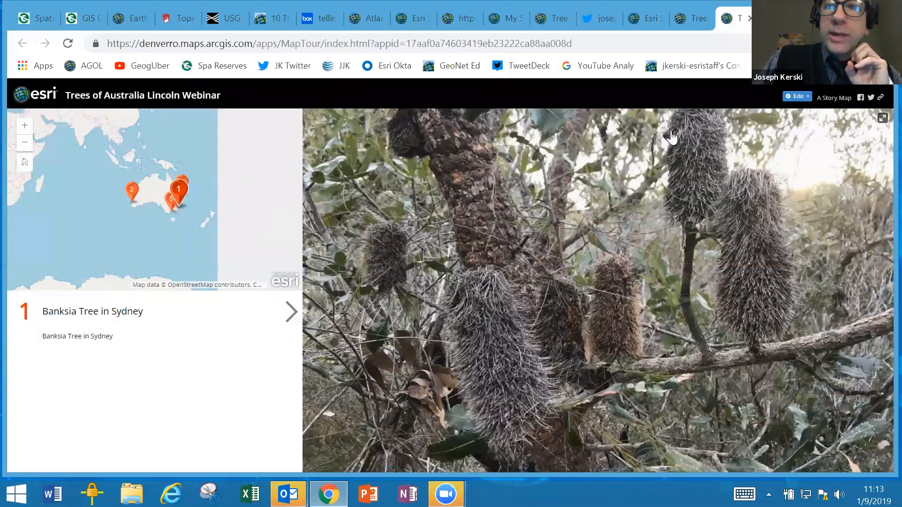
{"action": "left_click", "coordinate": [879, 100]}
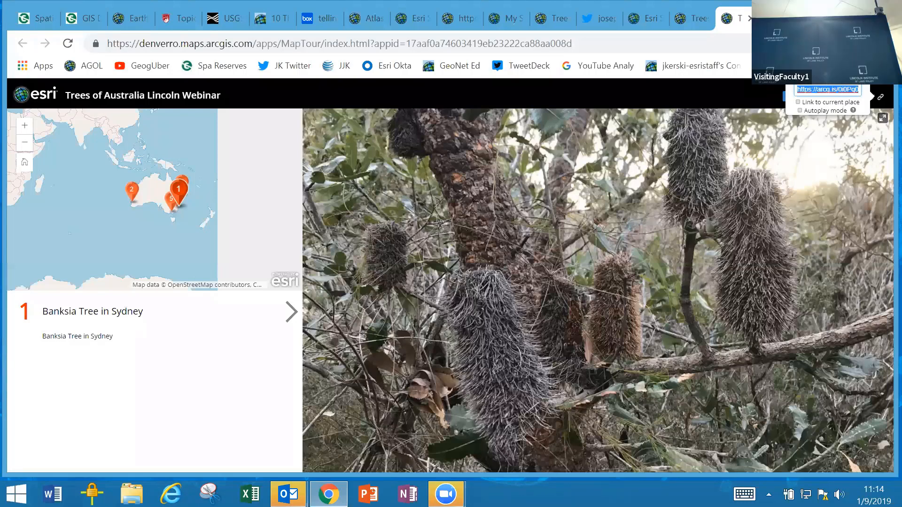
{"action": "key", "text": "ctrl+t"}
{"action": "type", "text": "https://arcg.is/0i0Pq0"}
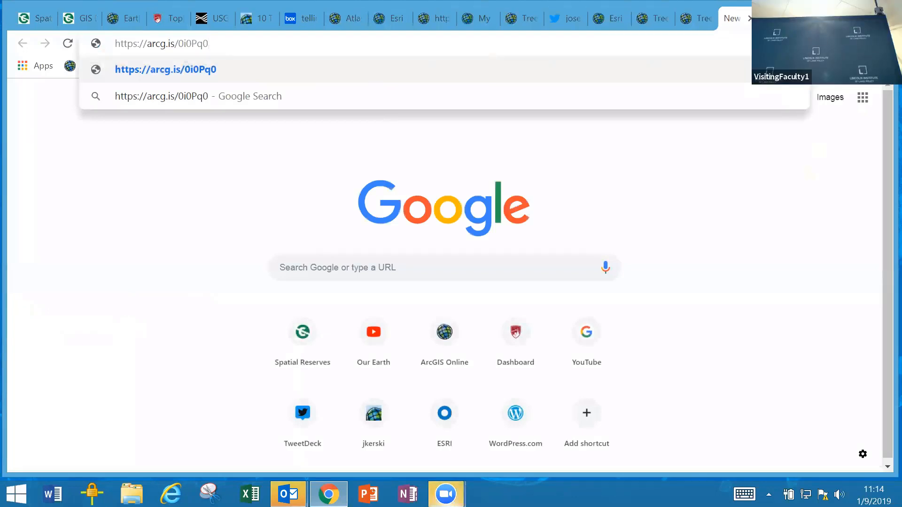
{"action": "key", "text": "Return"}
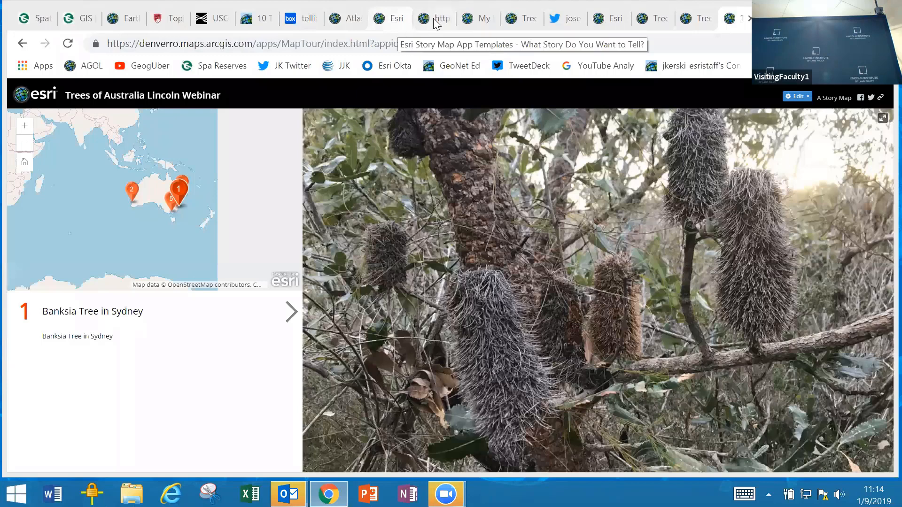
{"action": "left_click", "coordinate": [399, 23]}
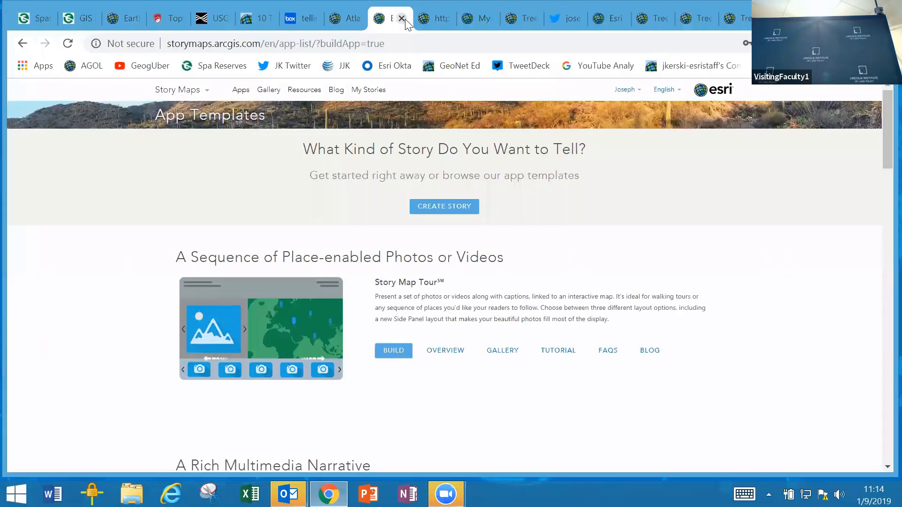
{"action": "left_click", "coordinate": [402, 18]}
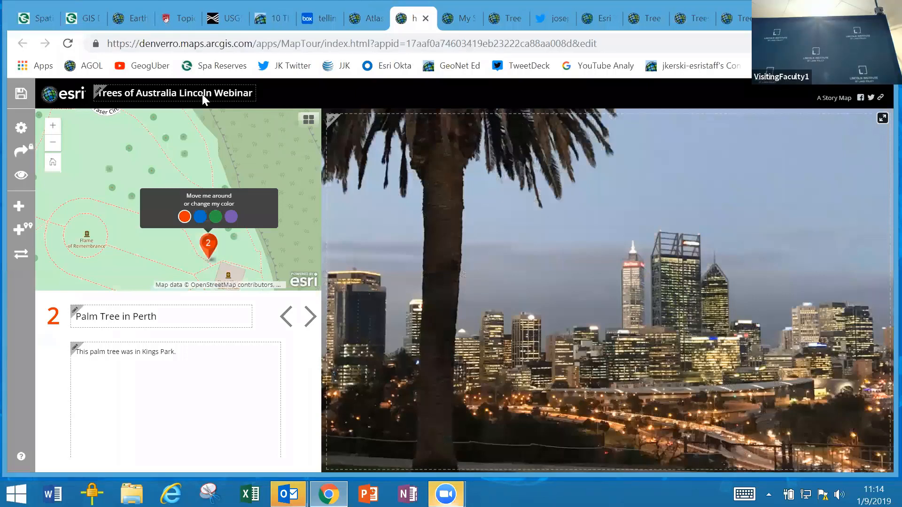
Step: In My Stories, show the story's MAPS and IMAGES lists, then switch back to the Box PDF
{"action": "left_click", "coordinate": [459, 24]}
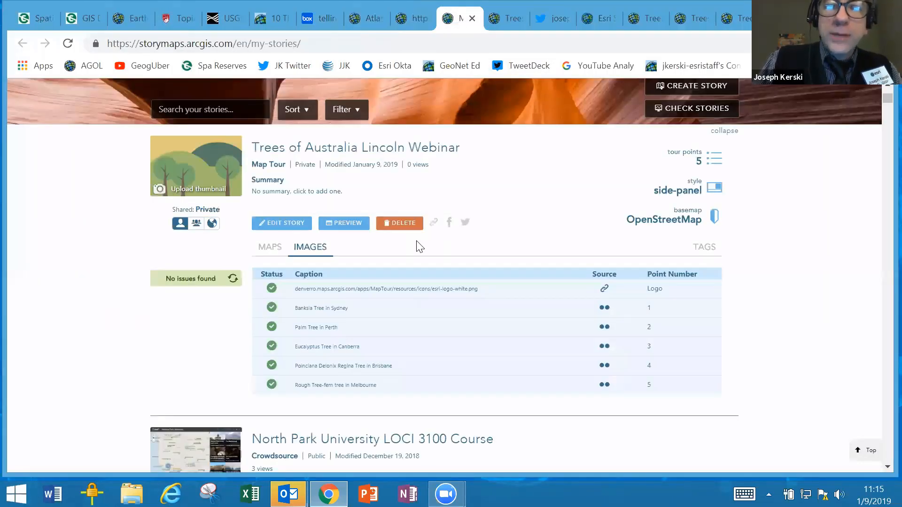
{"action": "left_click", "coordinate": [269, 251]}
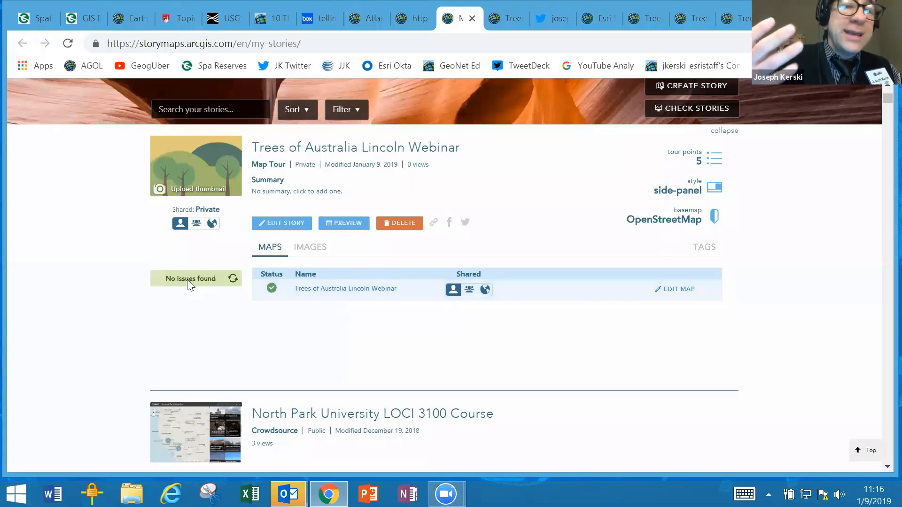
{"action": "left_click", "coordinate": [300, 254]}
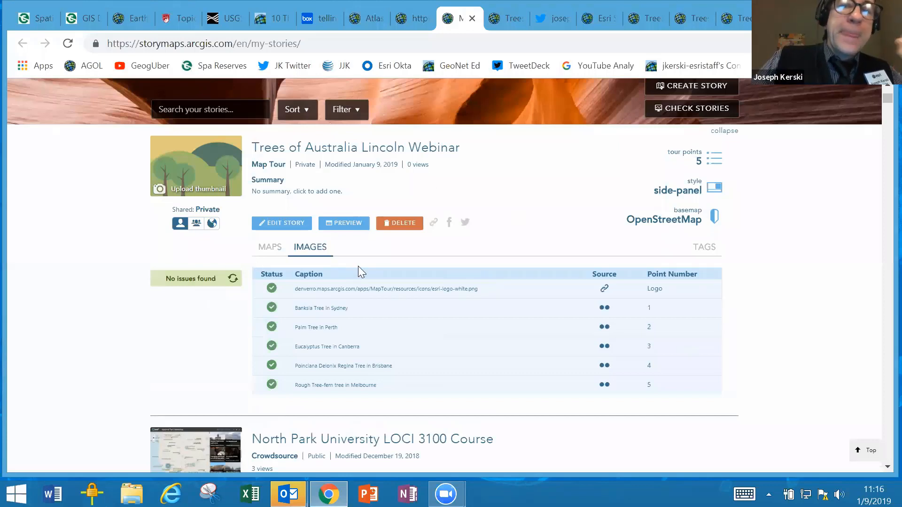
{"action": "left_click", "coordinate": [314, 18]}
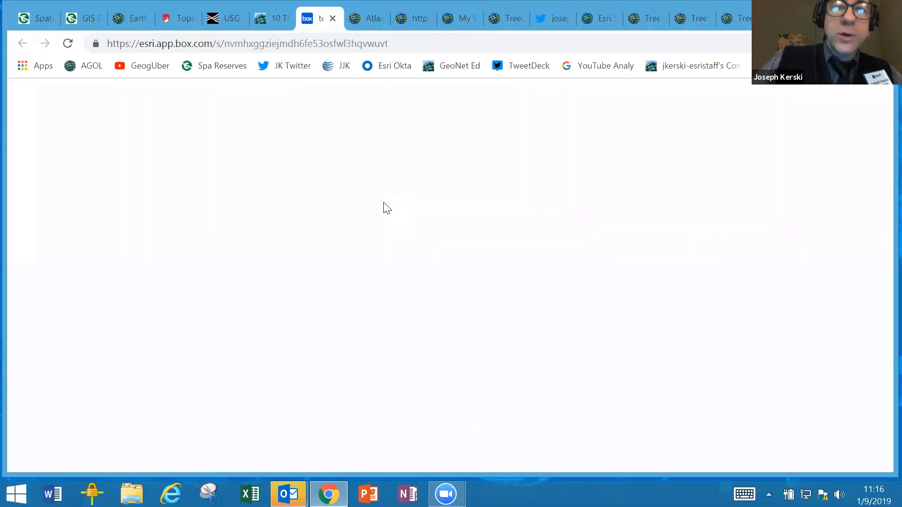
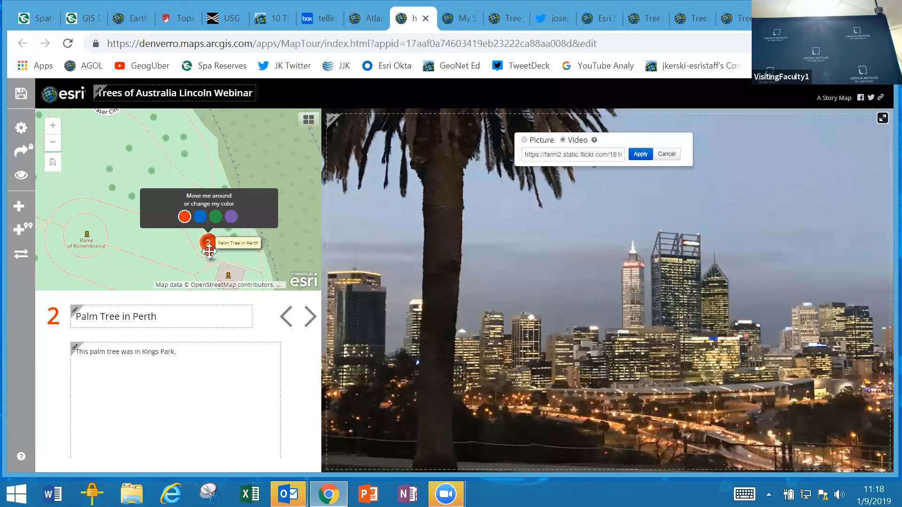
Step: Open the Esri Young Scholars tour from the 2 Map Tours slide and fit the world map to its markers
{"action": "left_click", "coordinate": [319, 18]}
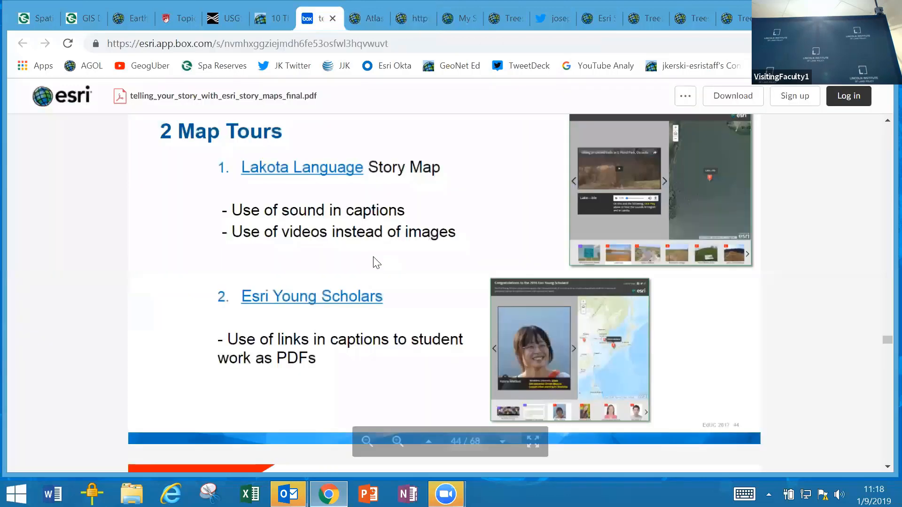
{"action": "left_click", "coordinate": [315, 271]}
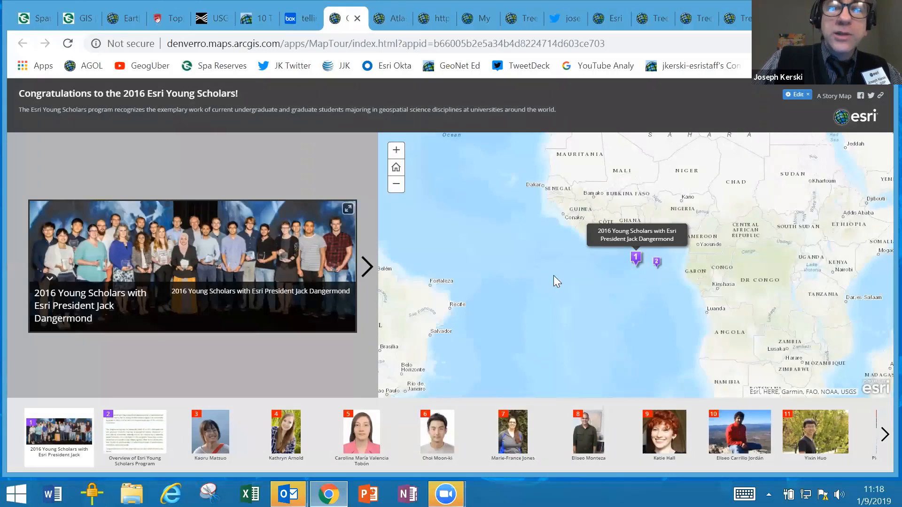
{"action": "scroll", "coordinate": [553, 275], "scroll_direction": "down", "scroll_amount": 1}
{"action": "left_click_drag", "start_coordinate": [543, 277], "coordinate": [714, 310]}
{"action": "scroll", "coordinate": [575, 305], "scroll_direction": "down", "scroll_amount": 1}
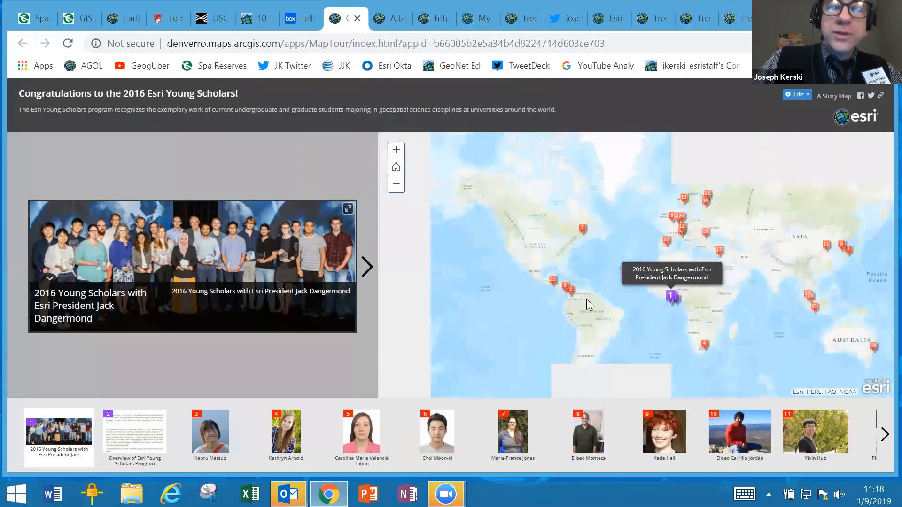
{"action": "left_click_drag", "start_coordinate": [665, 264], "coordinate": [495, 261]}
{"action": "left_click_drag", "start_coordinate": [642, 302], "coordinate": [659, 324]}
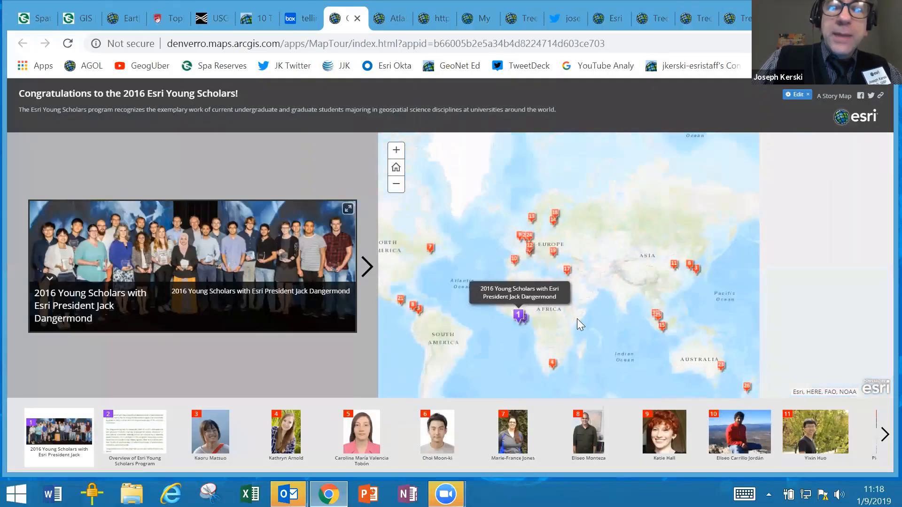
Step: Open the sixth scholar's research poster, then step the tour through scholars eight to ten
{"action": "left_click", "coordinate": [442, 436]}
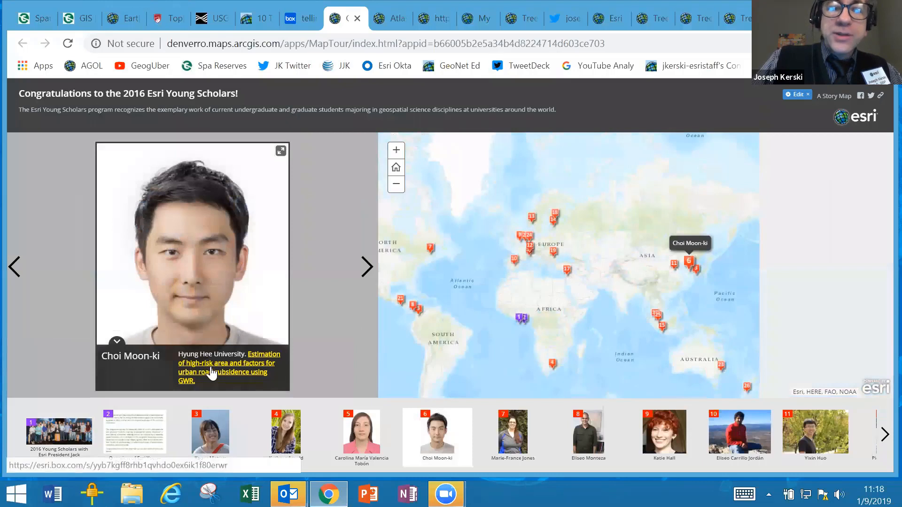
{"action": "left_click", "coordinate": [259, 365]}
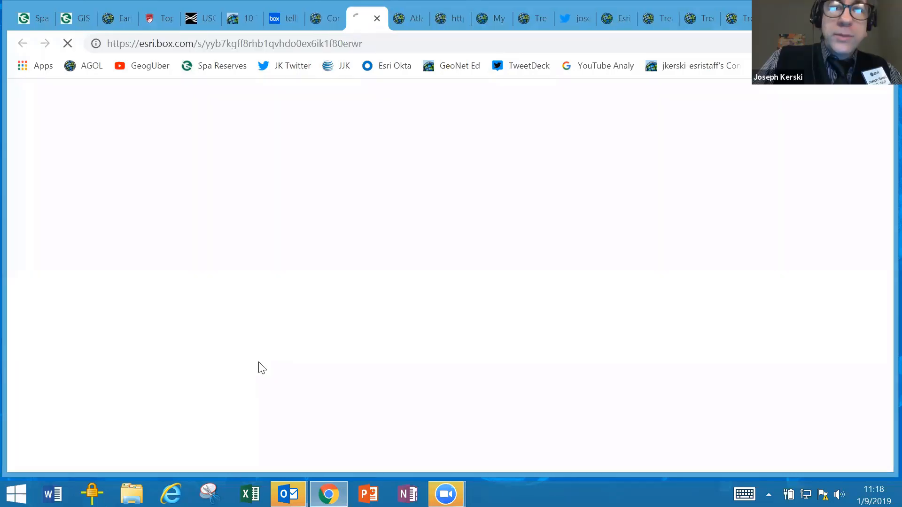
{"action": "left_click", "coordinate": [328, 18]}
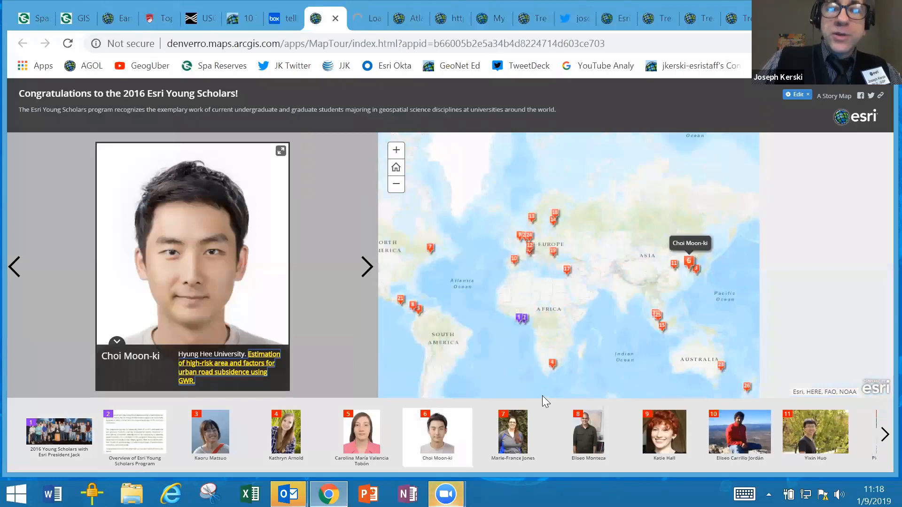
{"action": "left_click", "coordinate": [593, 437]}
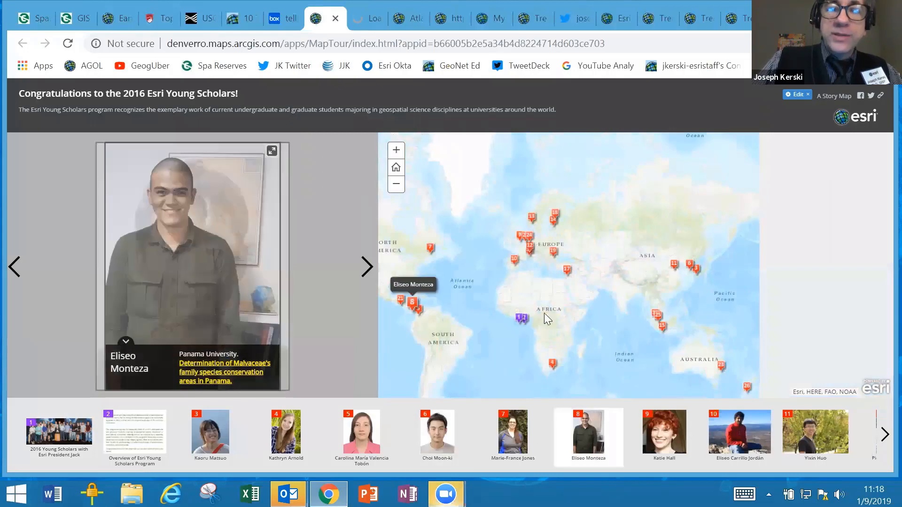
{"action": "left_click", "coordinate": [664, 446]}
{"action": "left_click", "coordinate": [714, 439]}
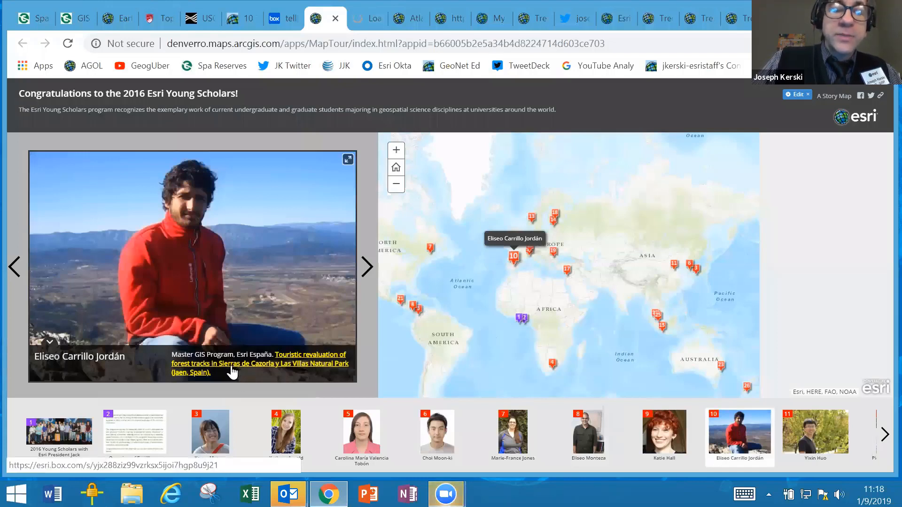
Step: Enlarge the research poster preview, then return to the 2 Map Tours slide
{"action": "left_click", "coordinate": [369, 22]}
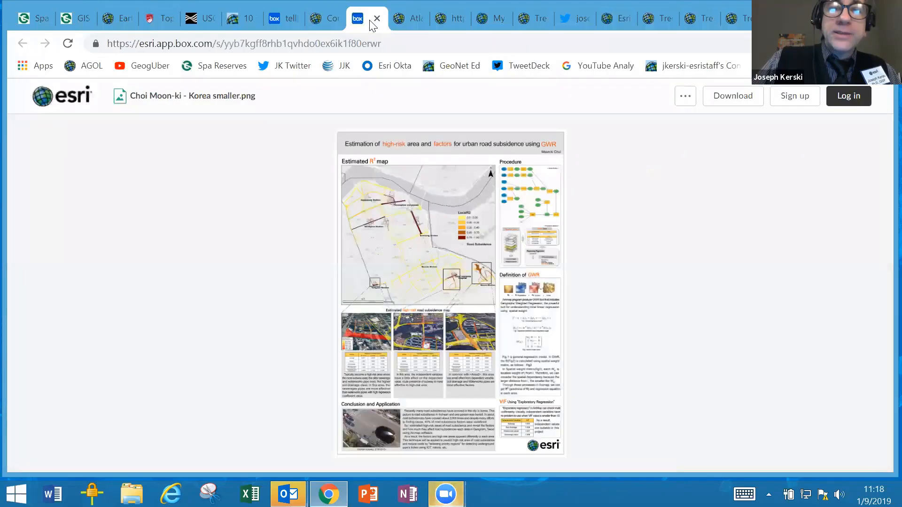
{"action": "mouse_move", "coordinate": [456, 270]}
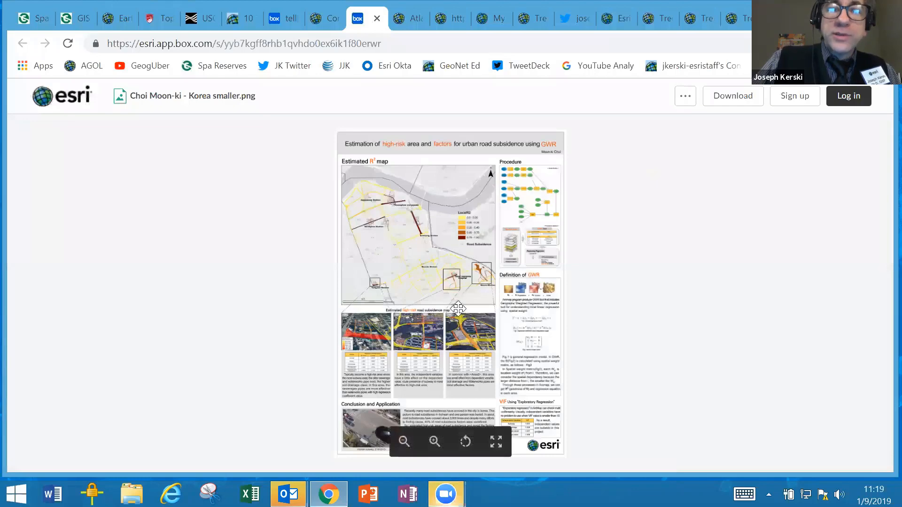
{"action": "left_click", "coordinate": [458, 308]}
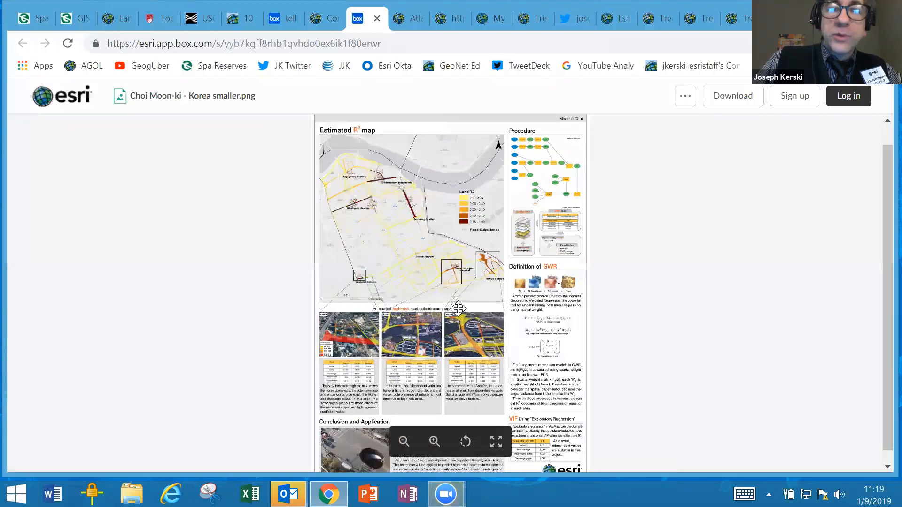
{"action": "left_click", "coordinate": [327, 23]}
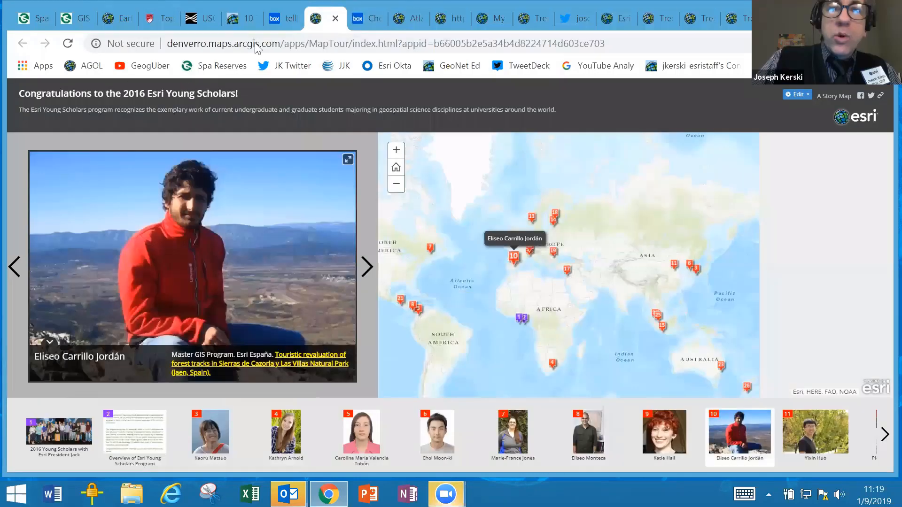
{"action": "left_click", "coordinate": [281, 17]}
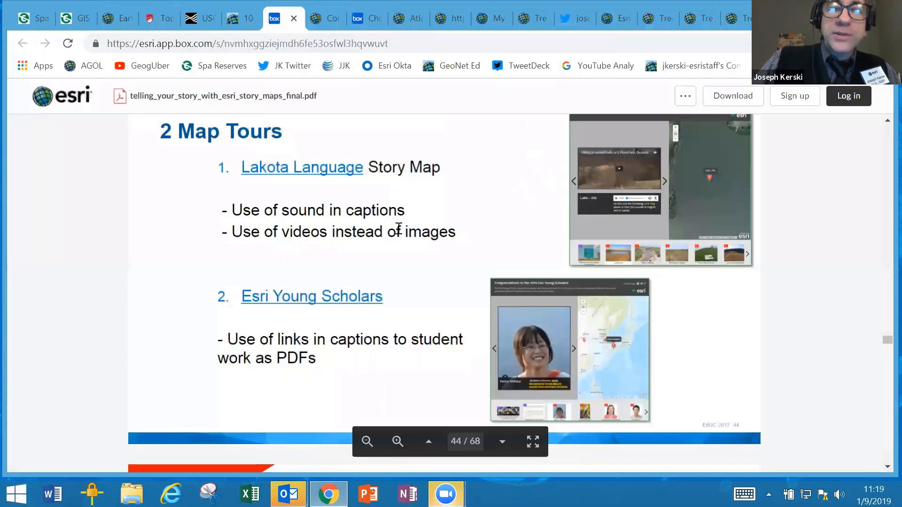
Step: Scroll the workshop PDF from page 48 to the 'Build a Story Map Journal – 1 of 3' page
{"action": "scroll", "coordinate": [400, 234], "scroll_direction": "down", "scroll_amount": 5}
{"action": "scroll", "coordinate": [400, 233], "scroll_direction": "down", "scroll_amount": 7}
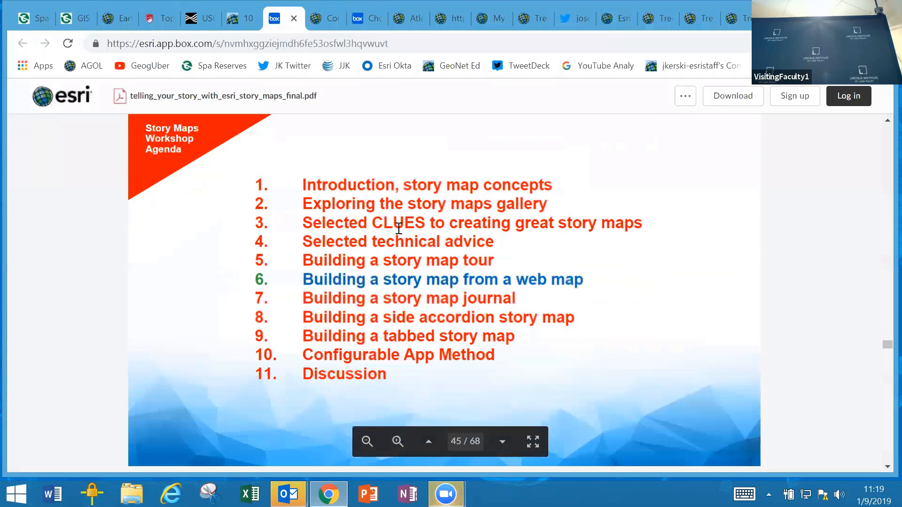
{"action": "scroll", "coordinate": [399, 229], "scroll_direction": "down", "scroll_amount": 10}
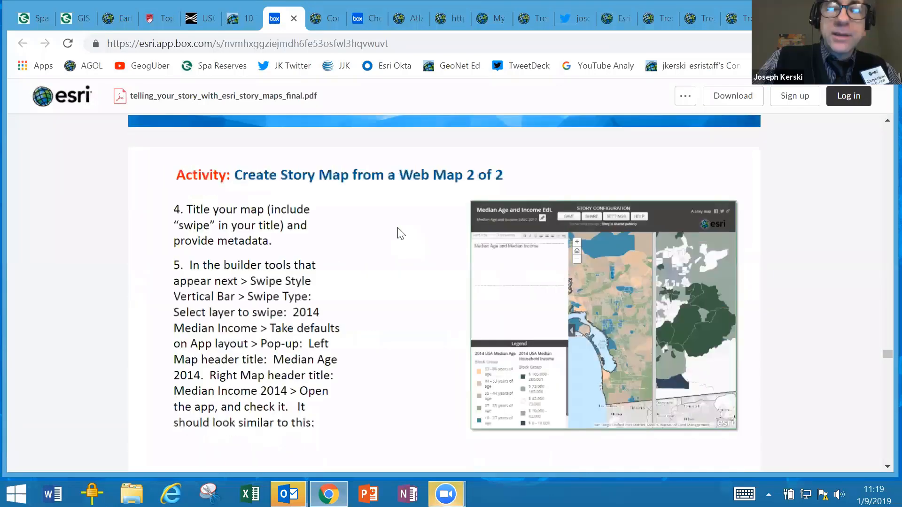
{"action": "scroll", "coordinate": [402, 235], "scroll_direction": "down", "scroll_amount": 8}
{"action": "scroll", "coordinate": [407, 238], "scroll_direction": "up", "scroll_amount": 5}
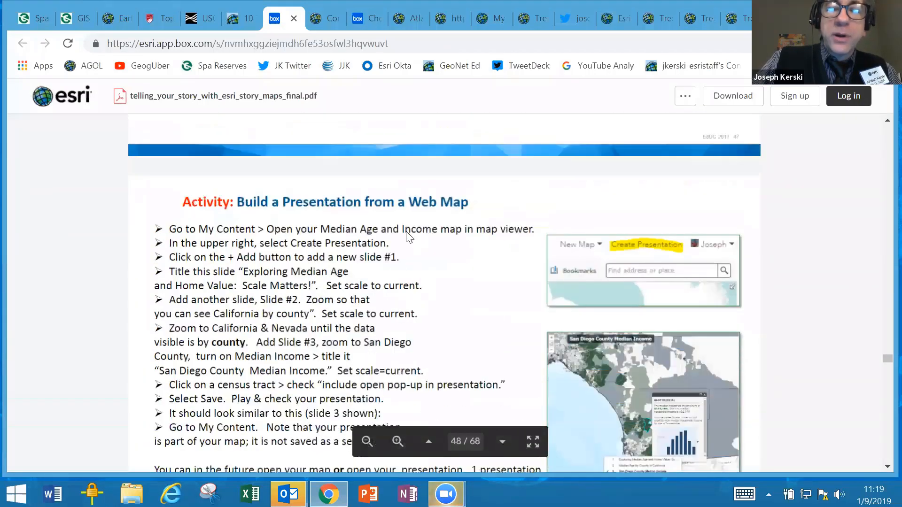
{"action": "scroll", "coordinate": [407, 237], "scroll_direction": "down", "scroll_amount": 4}
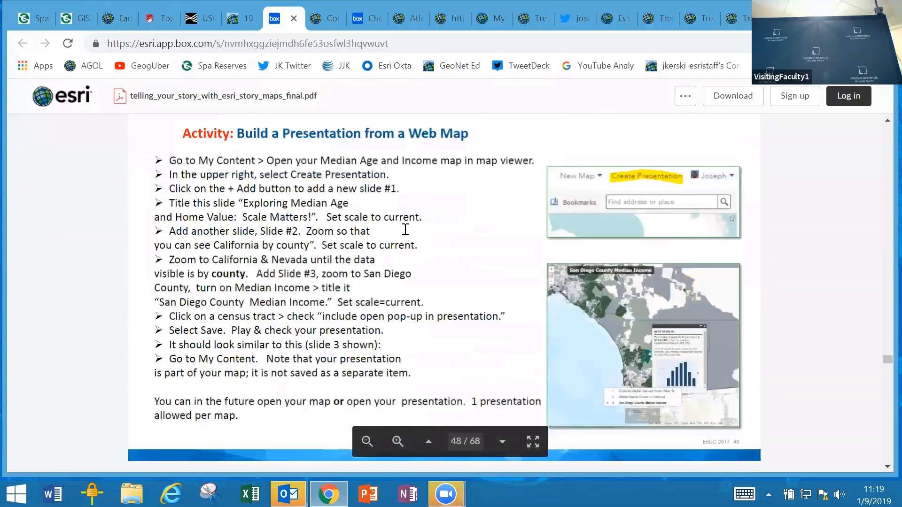
{"action": "scroll", "coordinate": [403, 230], "scroll_direction": "up", "scroll_amount": 6}
{"action": "scroll", "coordinate": [407, 235], "scroll_direction": "up", "scroll_amount": 2}
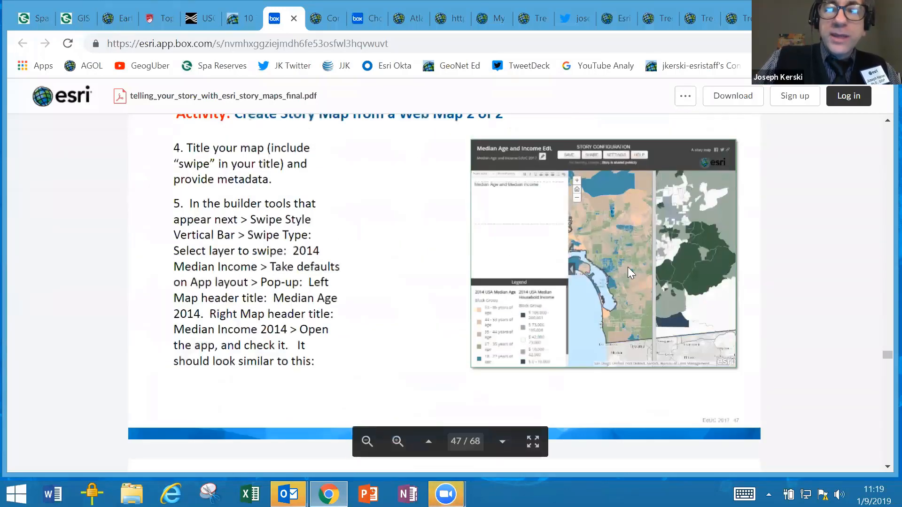
{"action": "scroll", "coordinate": [277, 275], "scroll_direction": "up", "scroll_amount": 8}
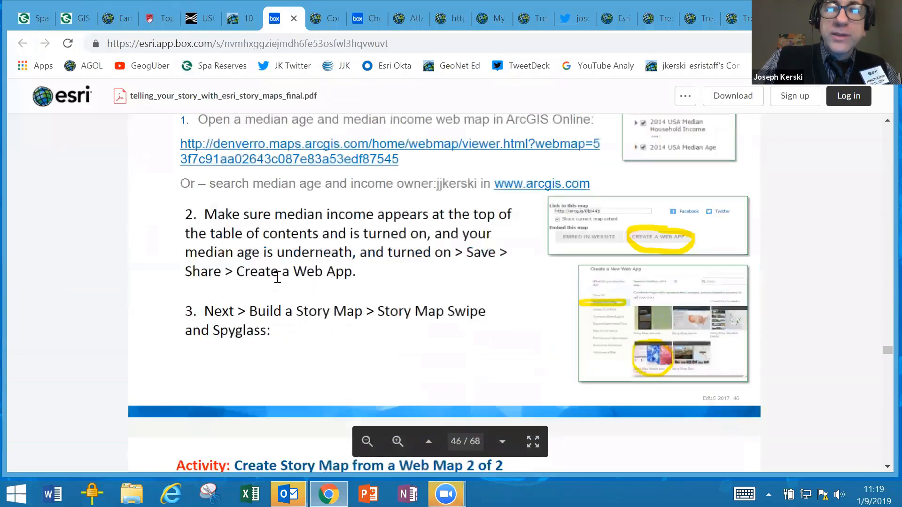
{"action": "scroll", "coordinate": [350, 293], "scroll_direction": "up", "scroll_amount": 2}
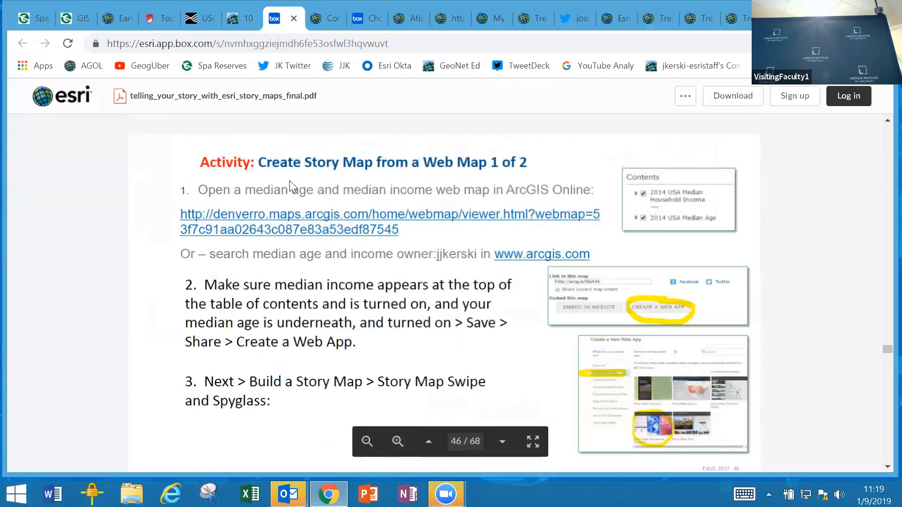
{"action": "scroll", "coordinate": [397, 274], "scroll_direction": "down", "scroll_amount": 8}
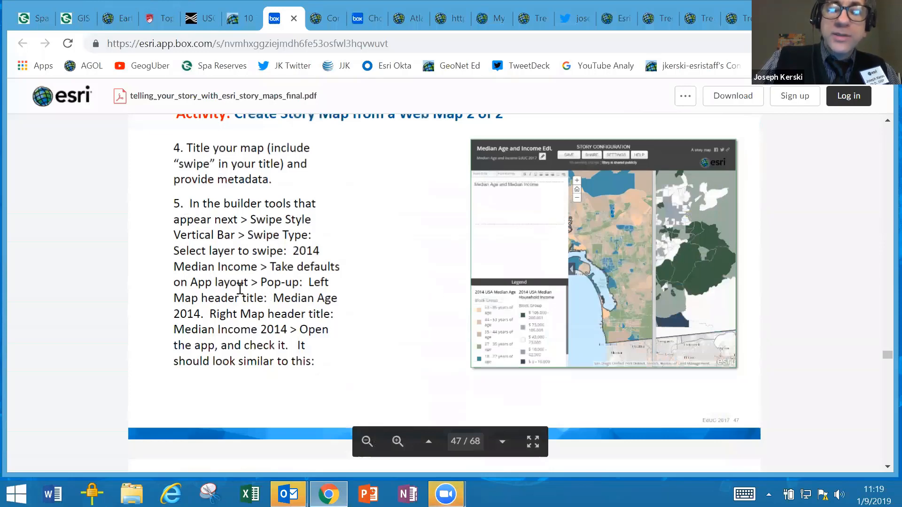
{"action": "scroll", "coordinate": [241, 291], "scroll_direction": "down", "scroll_amount": 5}
{"action": "scroll", "coordinate": [240, 295], "scroll_direction": "down", "scroll_amount": 8}
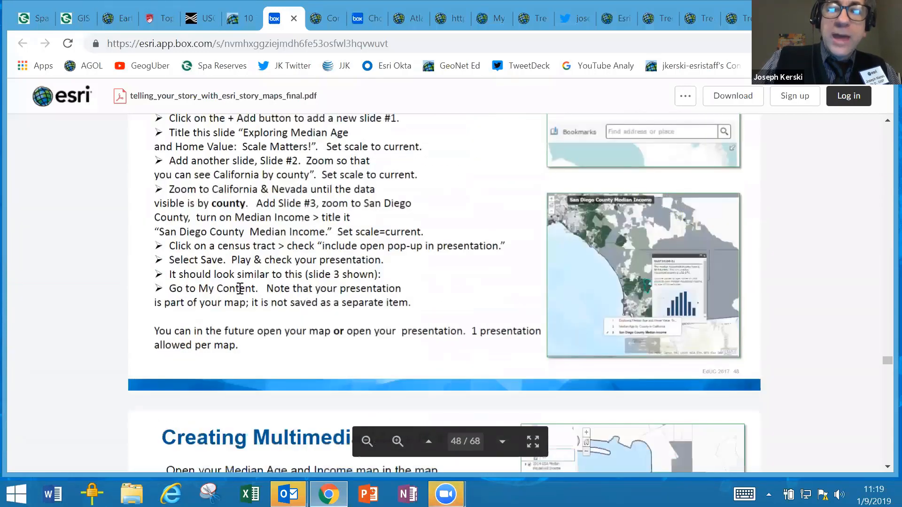
{"action": "scroll", "coordinate": [239, 289], "scroll_direction": "down", "scroll_amount": 4}
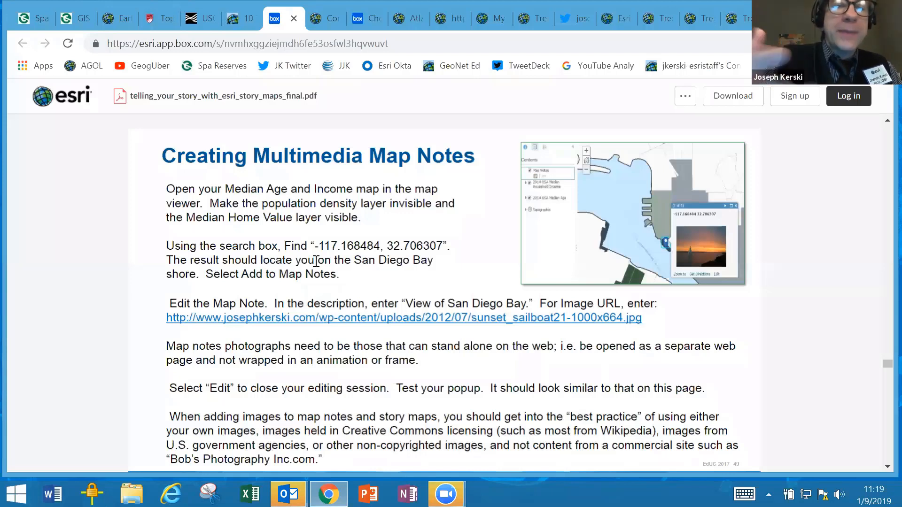
{"action": "scroll", "coordinate": [319, 257], "scroll_direction": "down", "scroll_amount": 1}
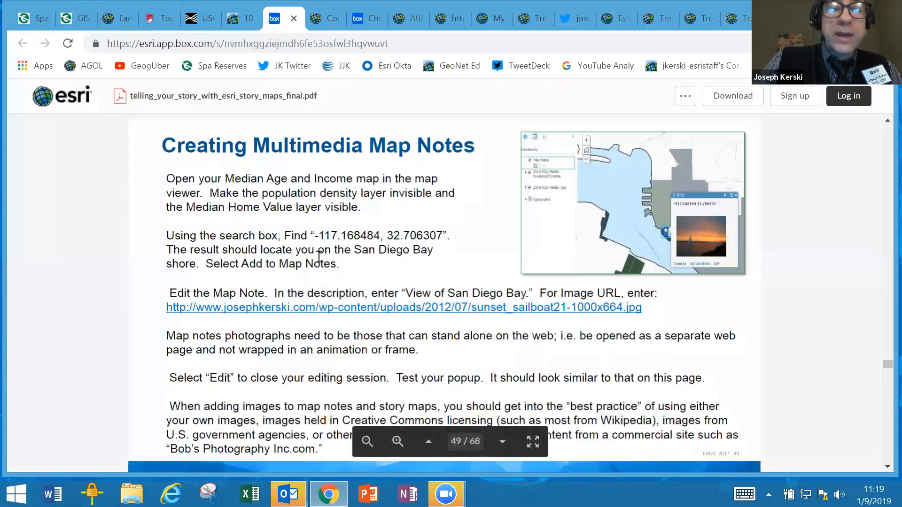
{"action": "scroll", "coordinate": [319, 257], "scroll_direction": "down", "scroll_amount": 7}
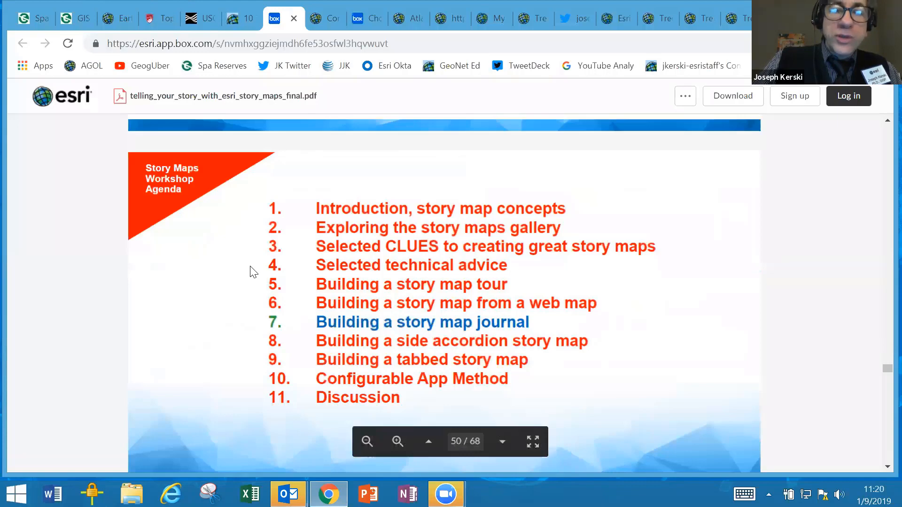
{"action": "scroll", "coordinate": [250, 267], "scroll_direction": "down", "scroll_amount": 8}
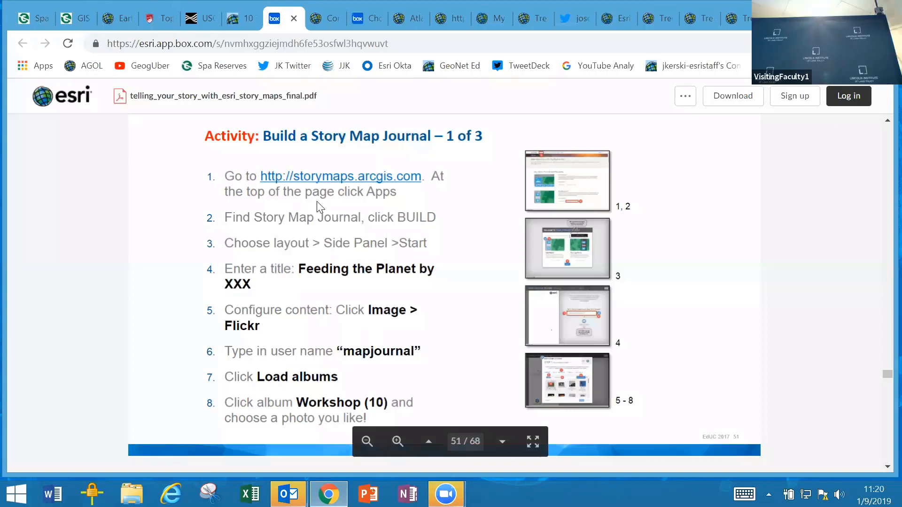
Step: Go to storymaps.arcgis.com in the Young Scholars tab
{"action": "left_click", "coordinate": [317, 20]}
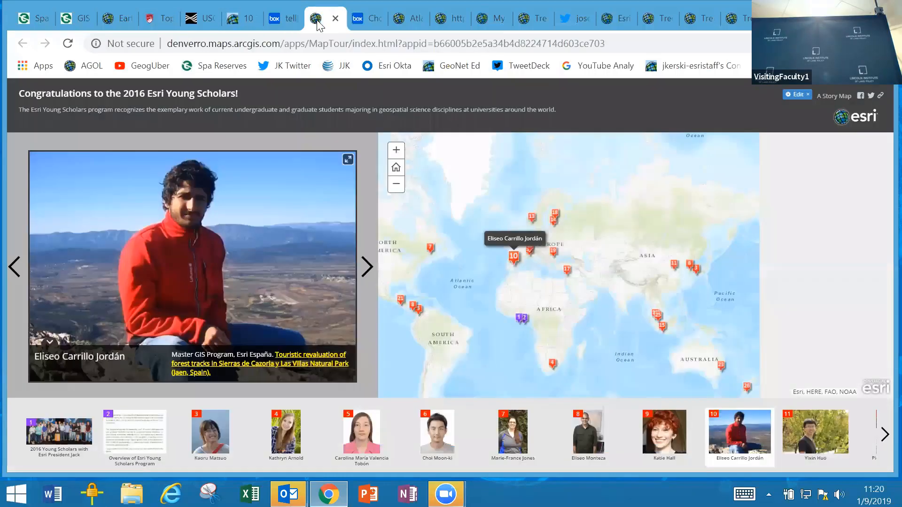
{"action": "left_click", "coordinate": [263, 46]}
{"action": "type", "text": "s"}
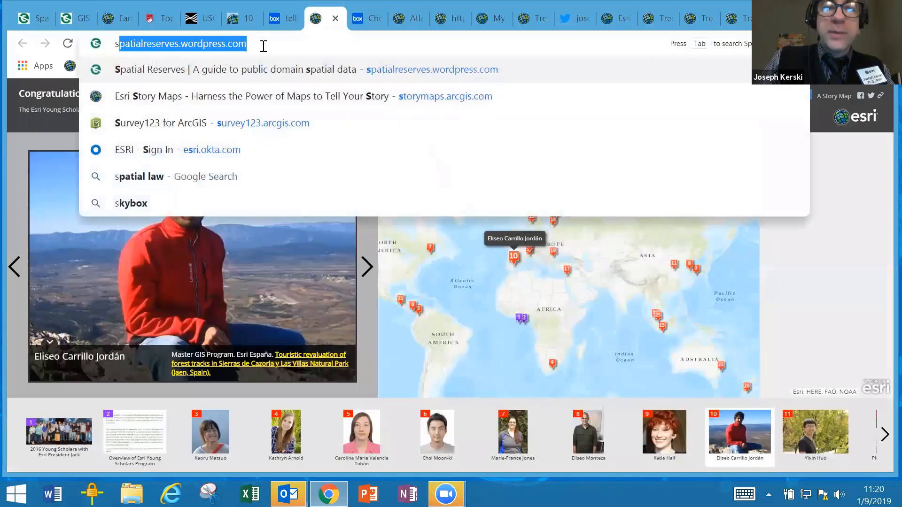
{"action": "type", "text": "tg"}
{"action": "key", "text": "BackSpace"}
{"action": "type", "text": "orymaps.arcgis"}
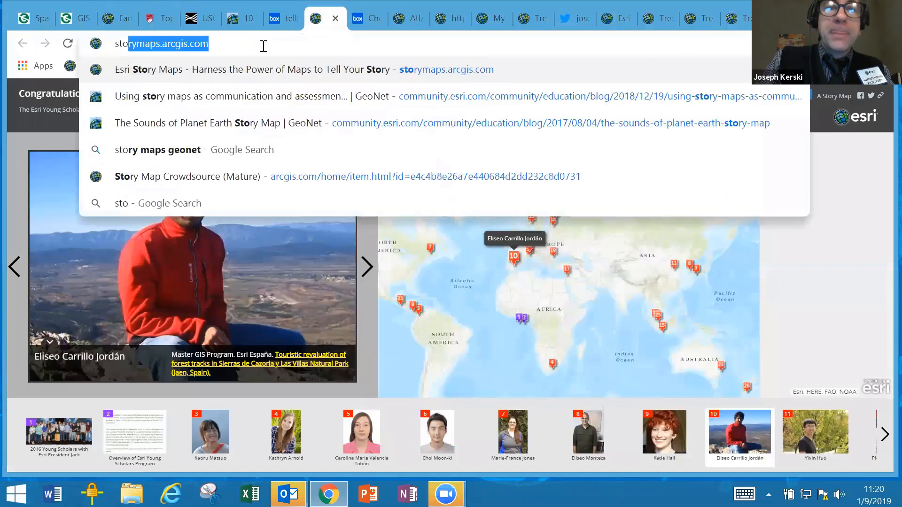
{"action": "key", "text": "Return"}
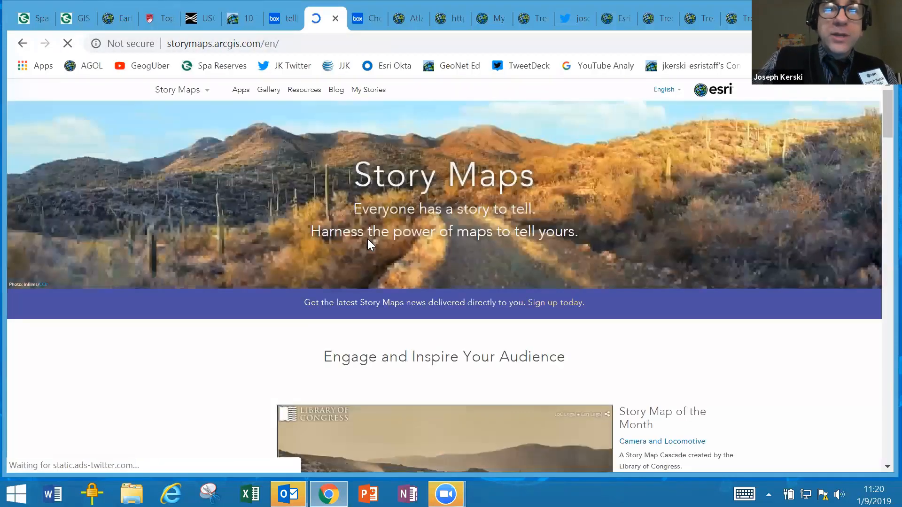
Step: From Apps, create a new story and choose Map Journal
{"action": "left_click", "coordinate": [241, 90]}
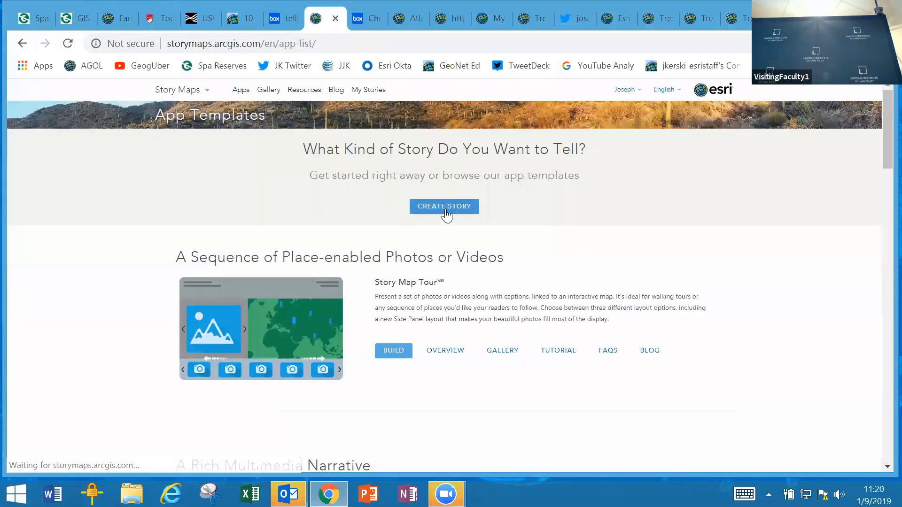
{"action": "left_click", "coordinate": [446, 207]}
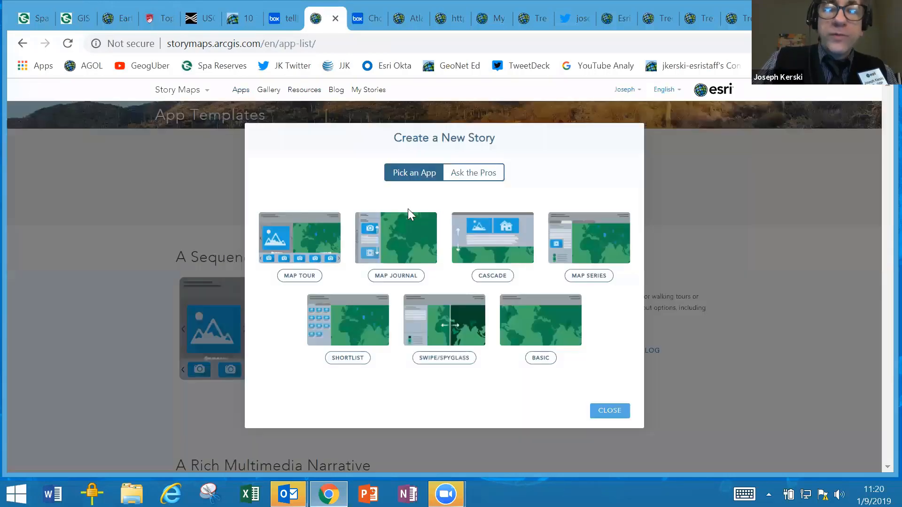
{"action": "left_click", "coordinate": [401, 277]}
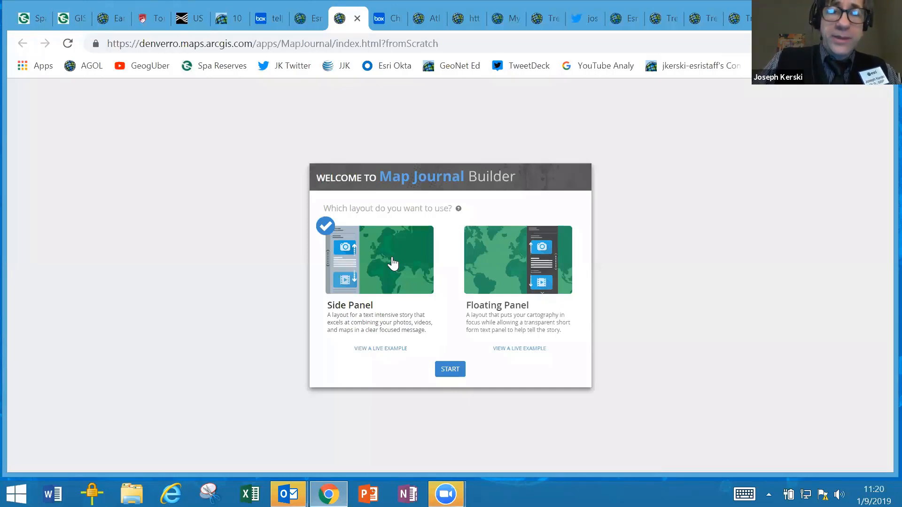
Step: Start a Side Panel Map Journal titled 'Feeding the Planet for Lincoln Institute', then return to the PDF
{"action": "left_click", "coordinate": [447, 371]}
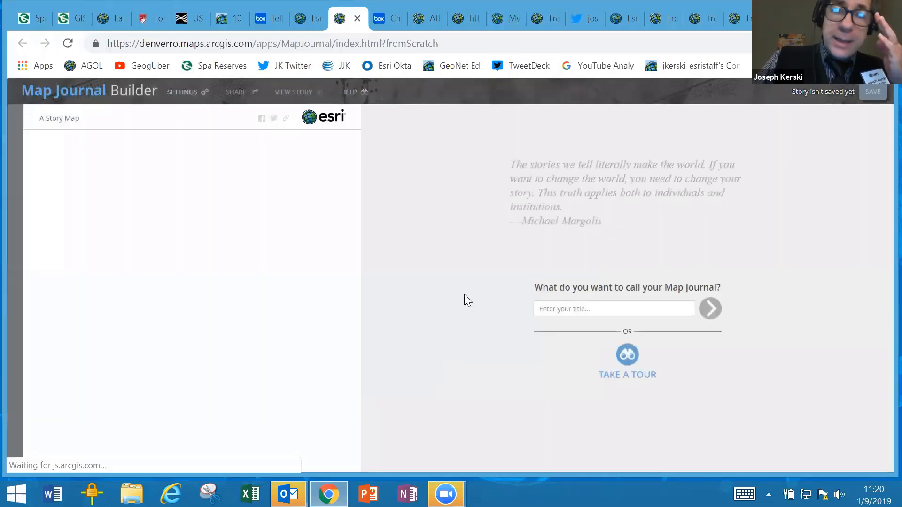
{"action": "left_click", "coordinate": [586, 309]}
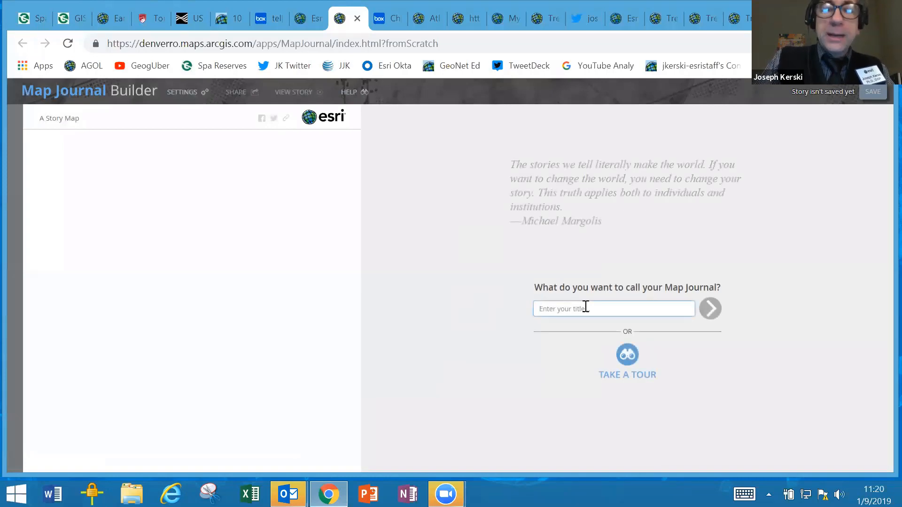
{"action": "type", "text": "Feeding the Planet"}
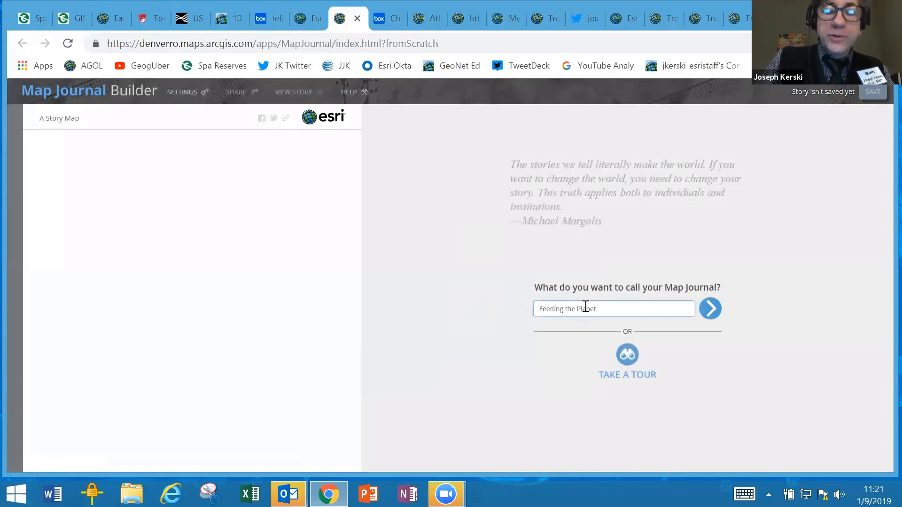
{"action": "type", "text": " Lincoln Institute"}
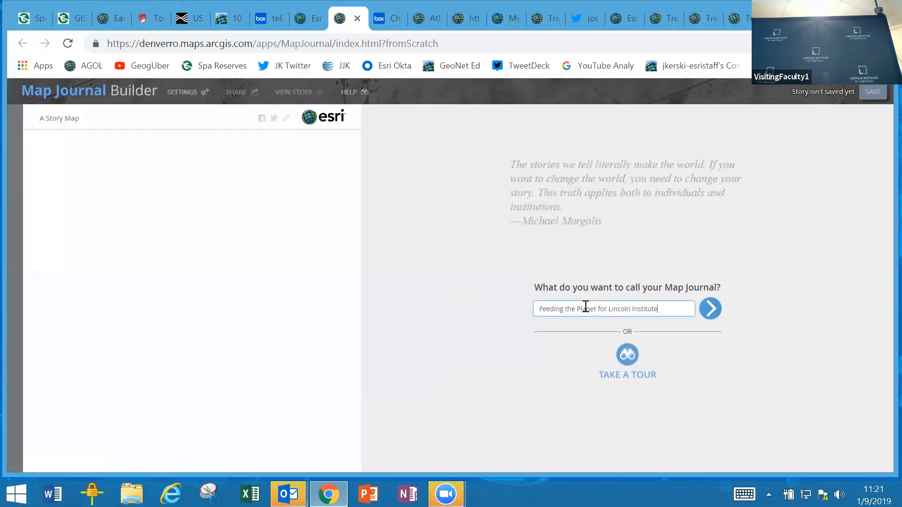
{"action": "left_click", "coordinate": [711, 309]}
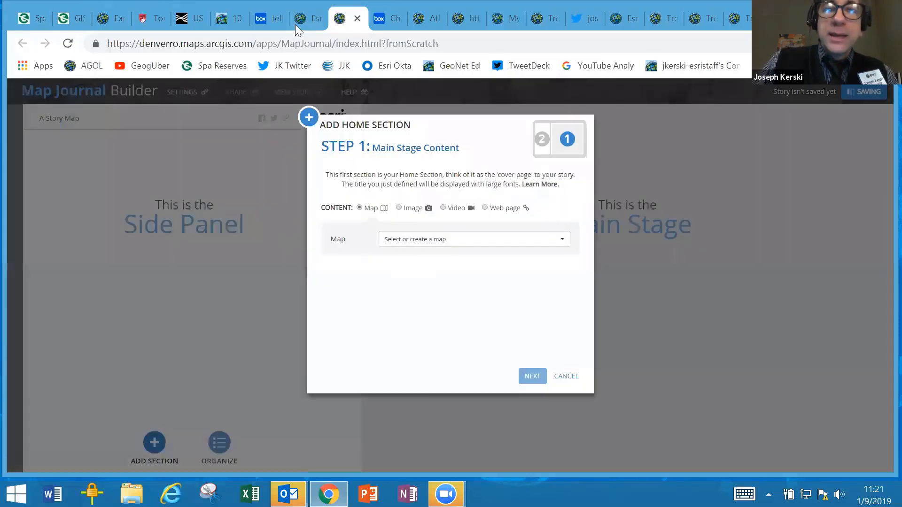
{"action": "left_click", "coordinate": [275, 19]}
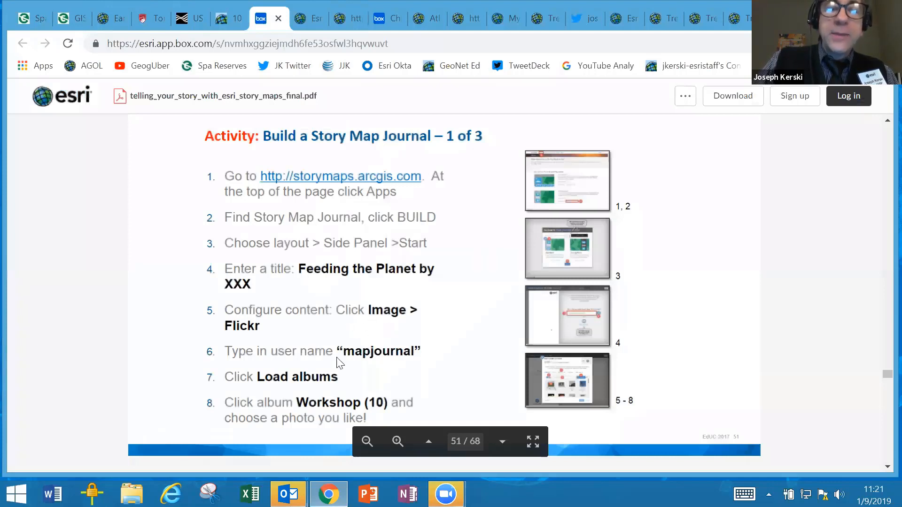
Step: Pick Map Journal again in Create a New Story to load another builder
{"action": "left_click", "coordinate": [304, 19]}
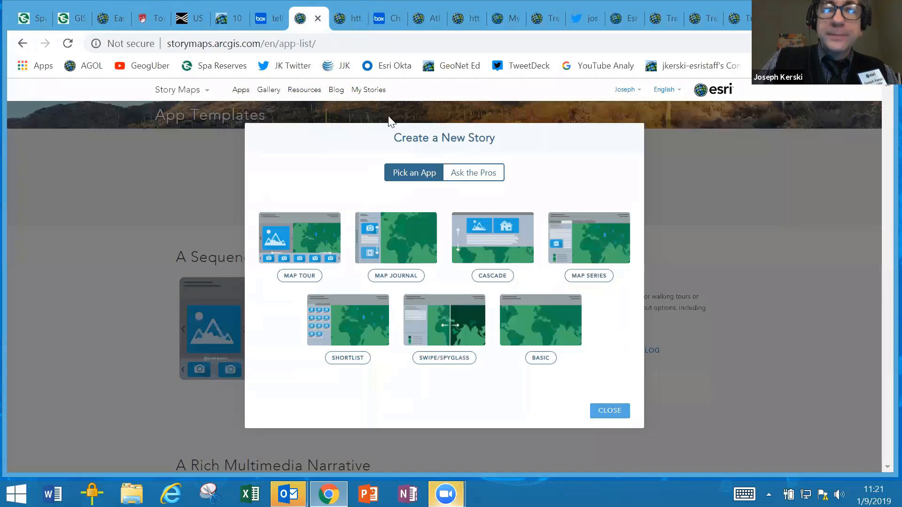
{"action": "left_click", "coordinate": [392, 276]}
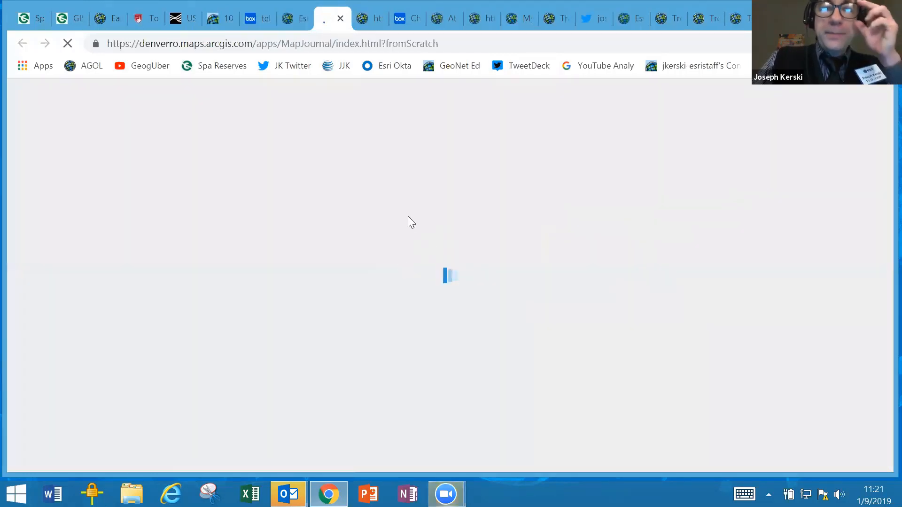
{"action": "left_click", "coordinate": [290, 18]}
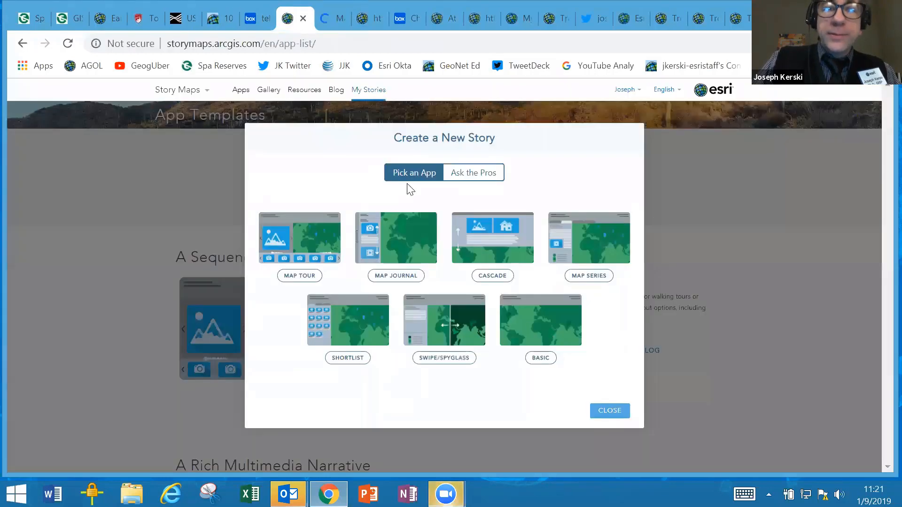
{"action": "left_click", "coordinate": [330, 19]}
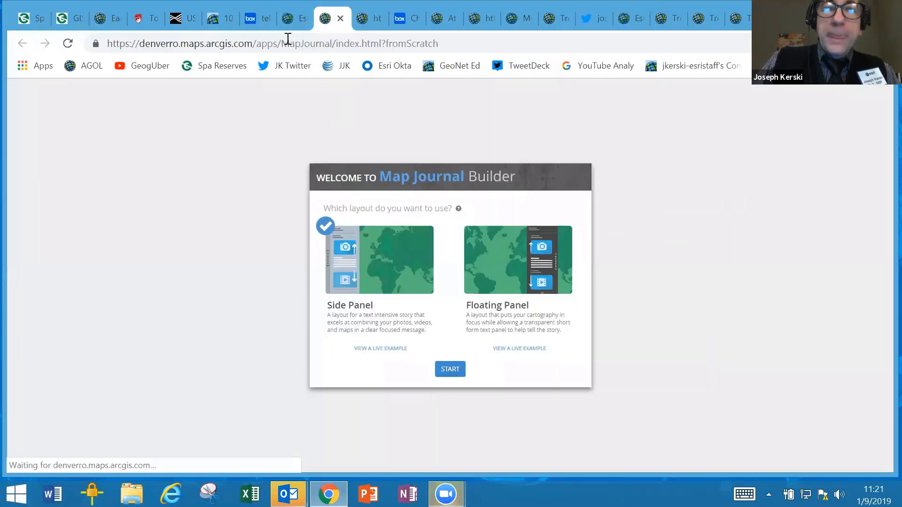
{"action": "left_click", "coordinate": [295, 23]}
{"action": "left_click", "coordinate": [393, 275]}
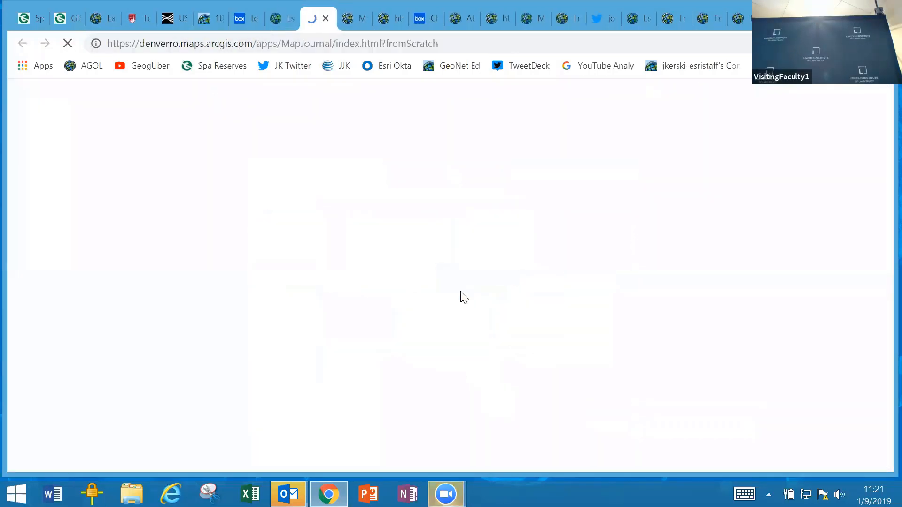